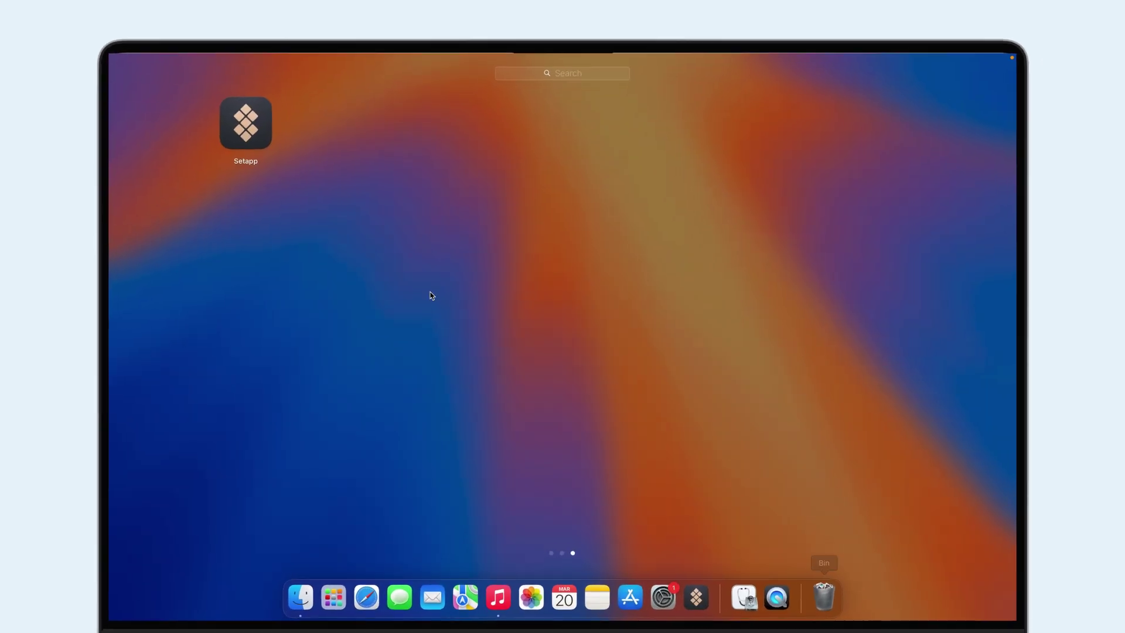
# In Finder, turn off 'Show this iPhone when on Wi-Fi' for iPhone 16 and apply.
pyautogui.click(245, 123)
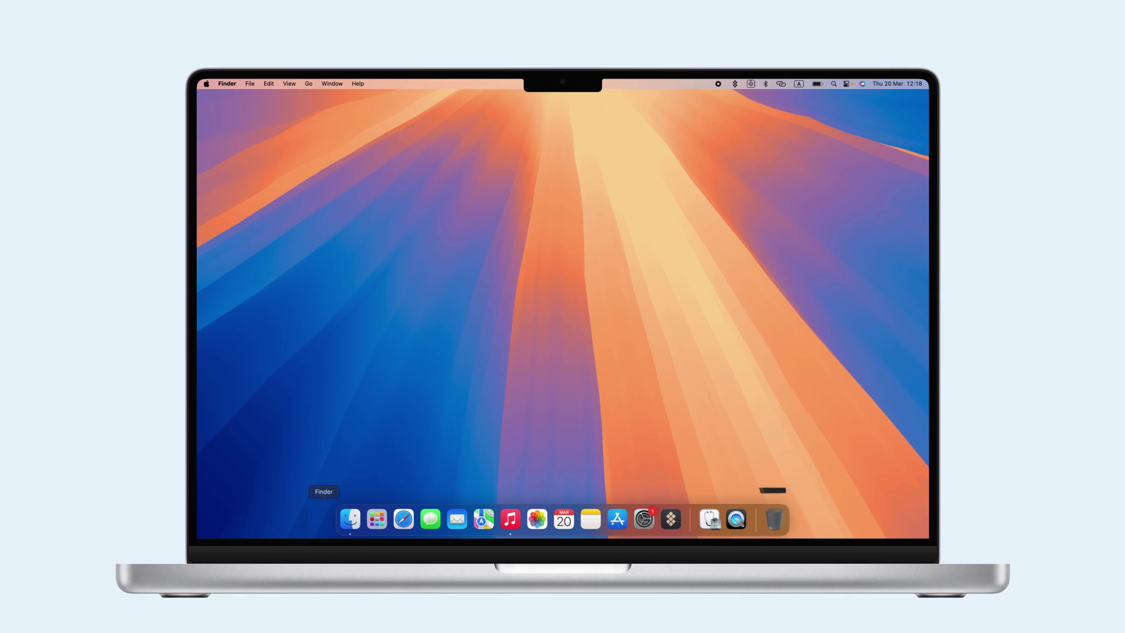
pyautogui.click(350, 519)
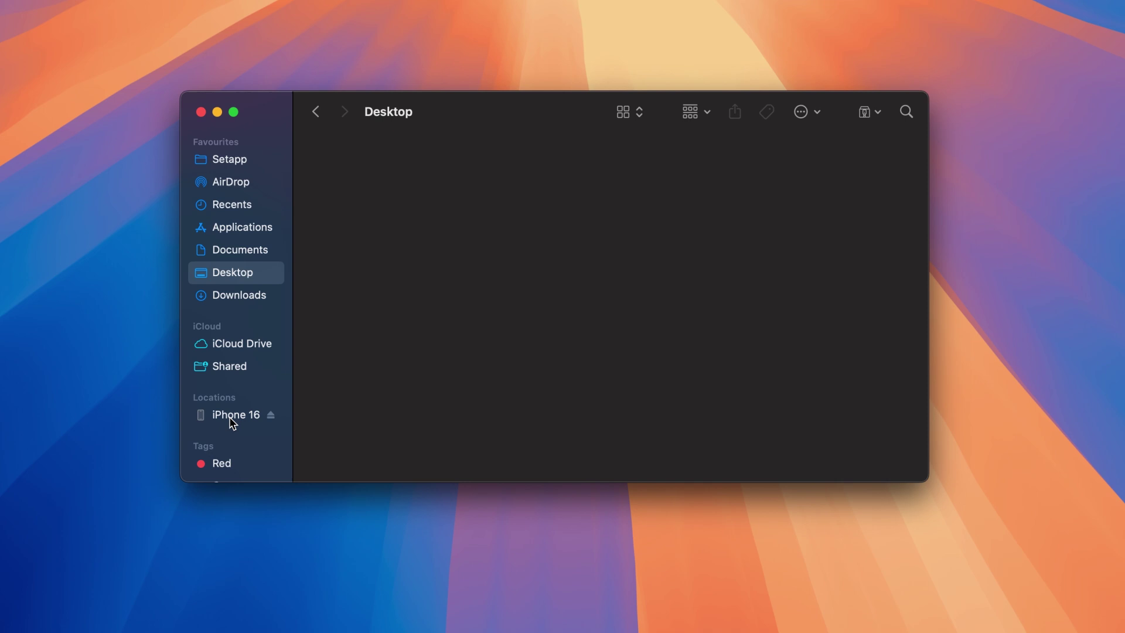
pyautogui.click(229, 417)
pyautogui.scroll(-5, 315, 406)
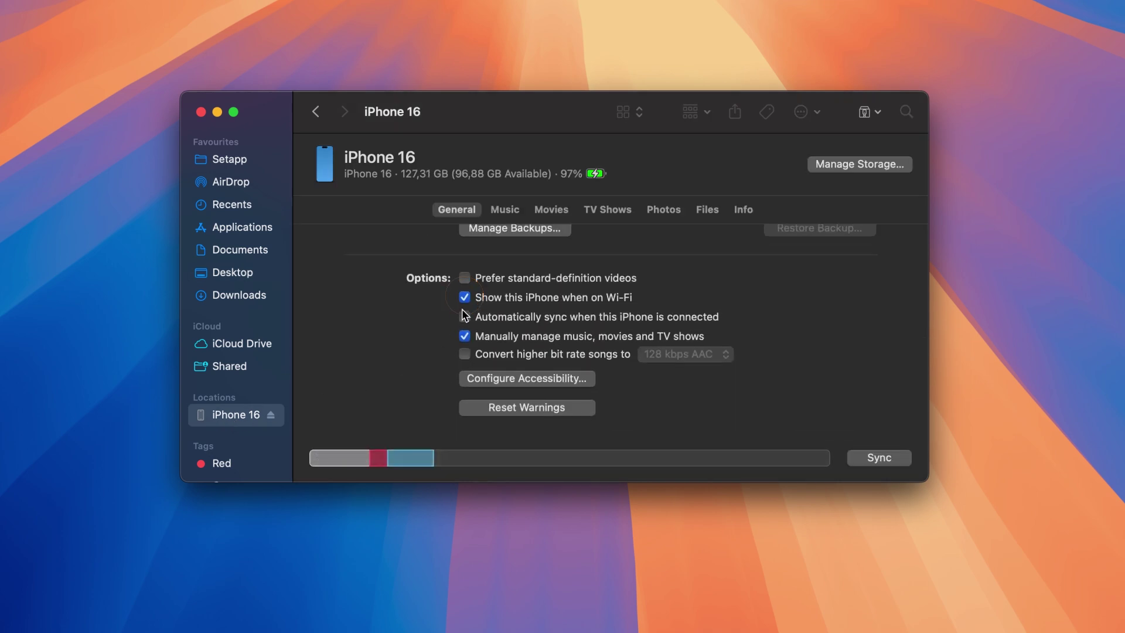
pyautogui.click(464, 298)
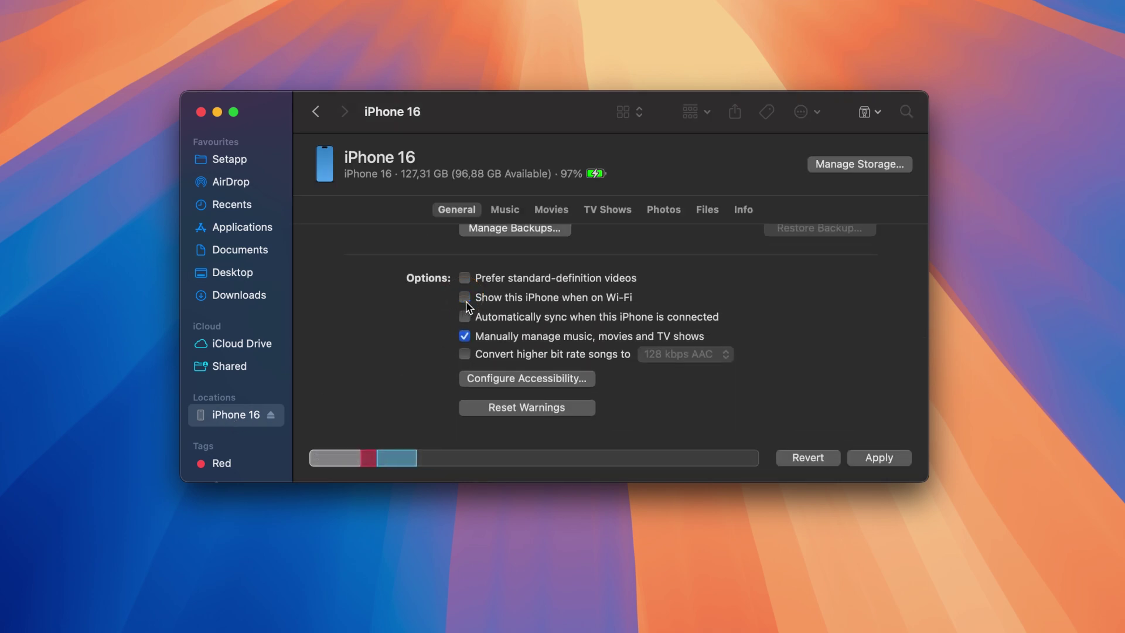
pyautogui.click(896, 458)
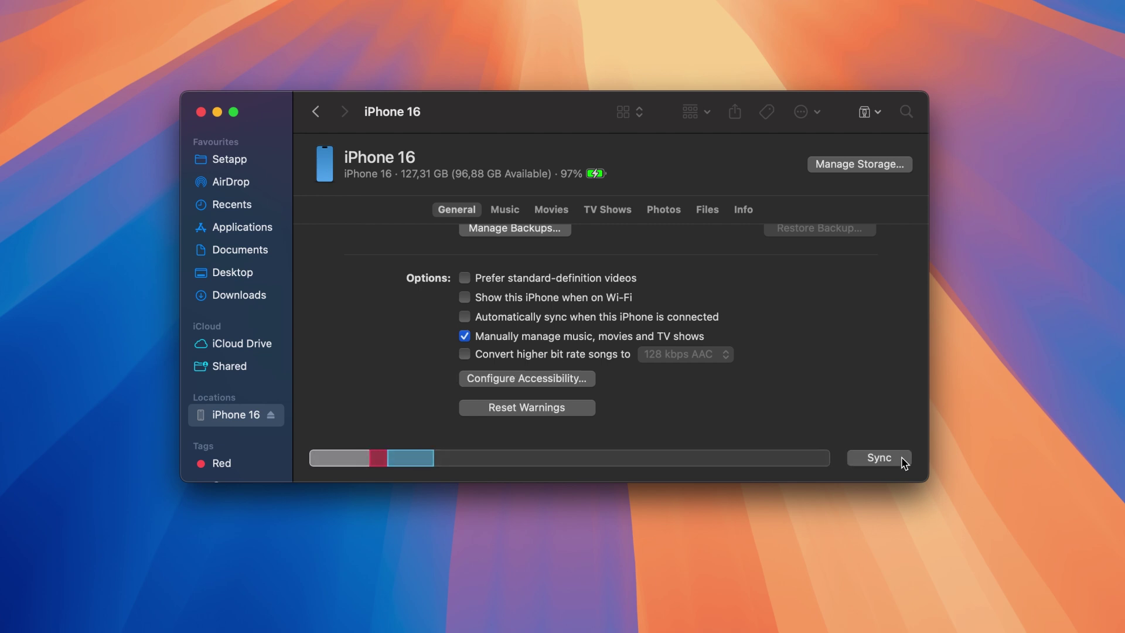
# Close Finder and disconnect the Mac from the iPhone's personal hotspot.
pyautogui.click(201, 112)
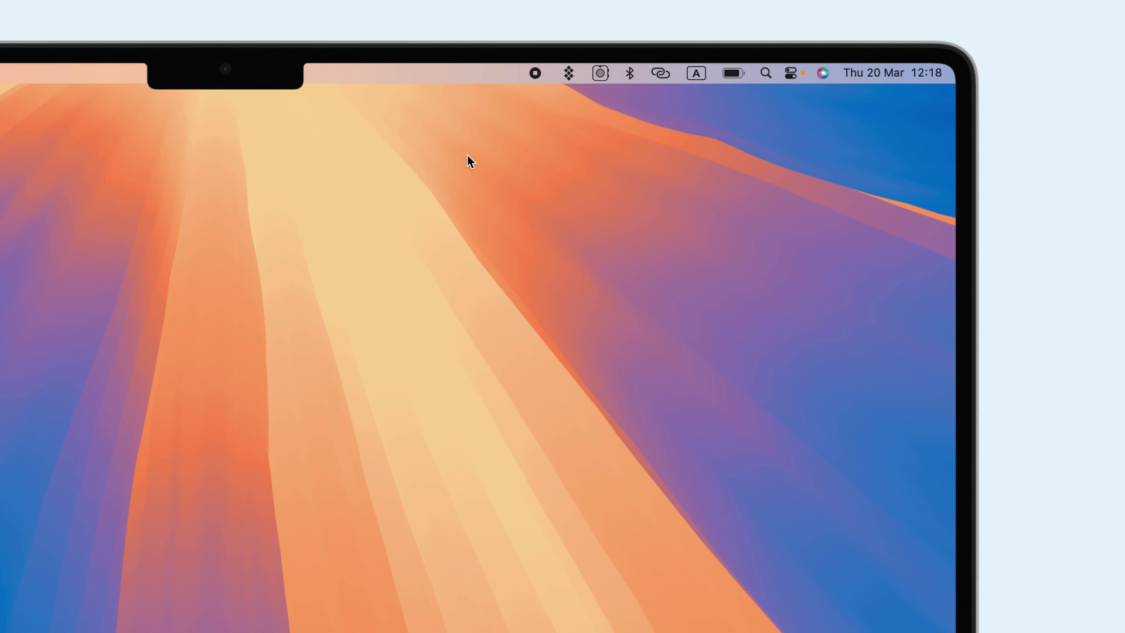
pyautogui.click(628, 88)
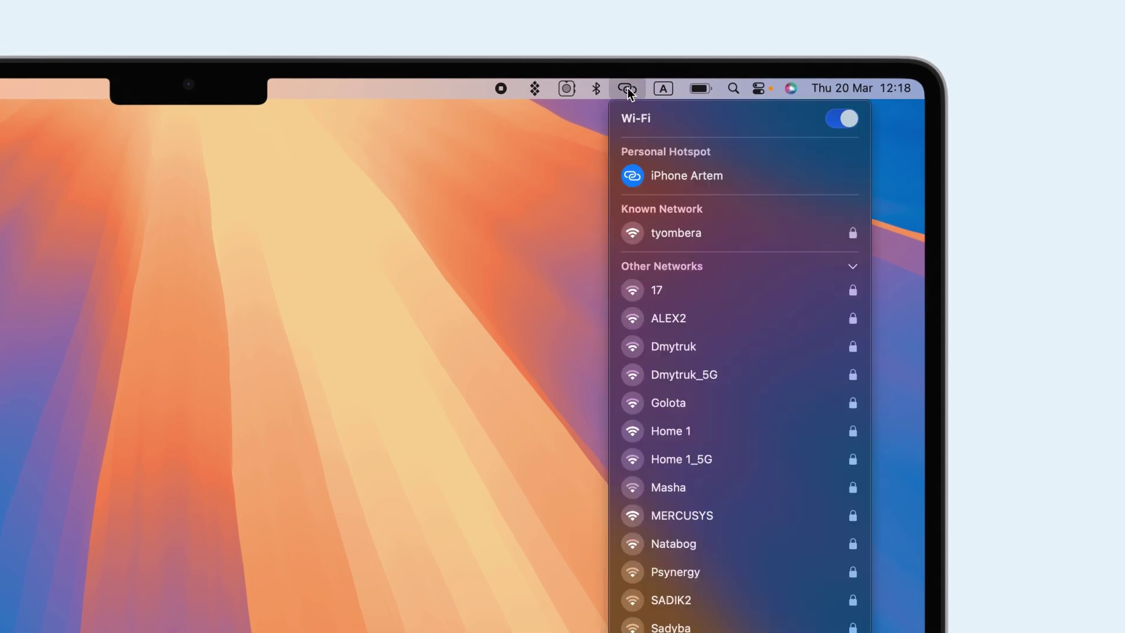
pyautogui.click(641, 179)
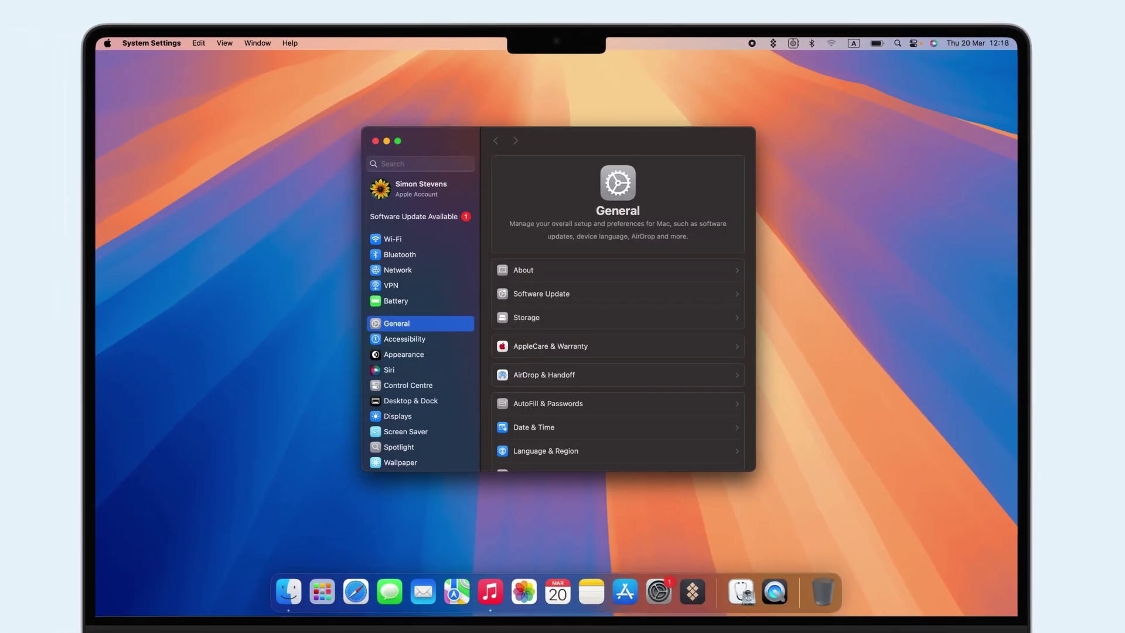
# Show the Wi-Fi page of the Mac's Network settings.
pyautogui.click(469, 267)
pyautogui.click(539, 260)
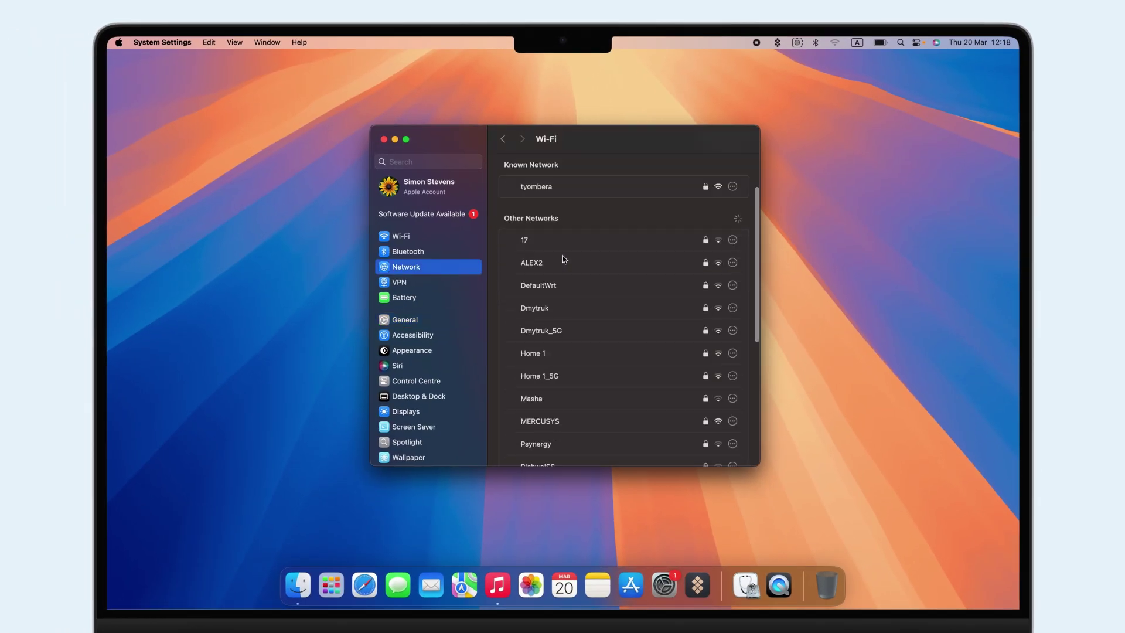
pyautogui.scroll(-10, 563, 255)
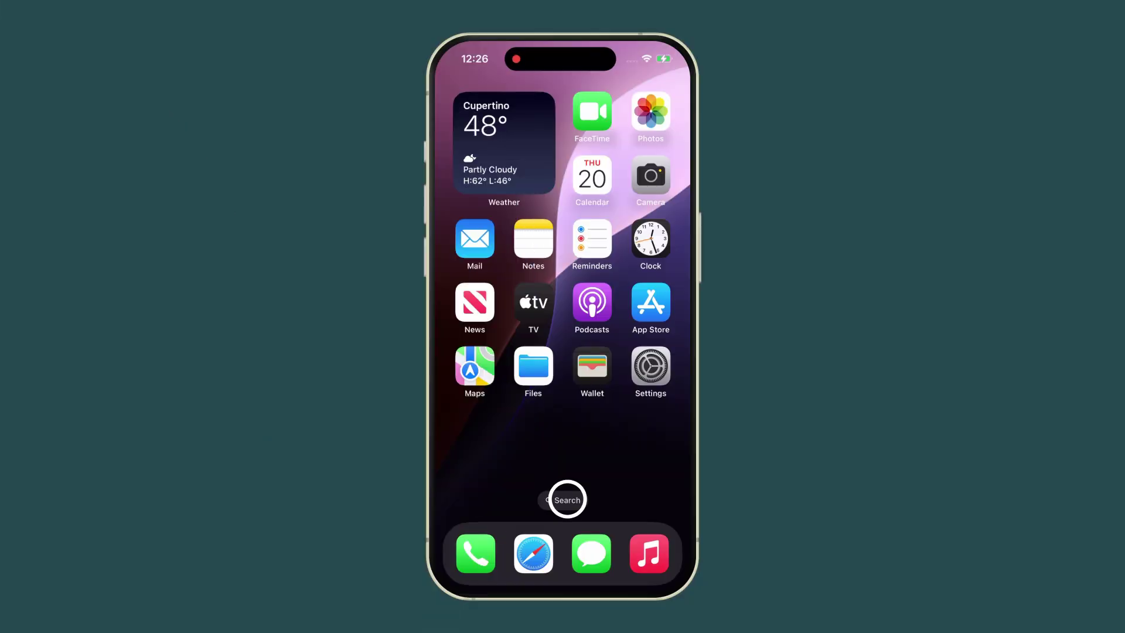
# In the iPhone's Bluetooth settings, forget the paired MacBook Pro.
pyautogui.click(650, 367)
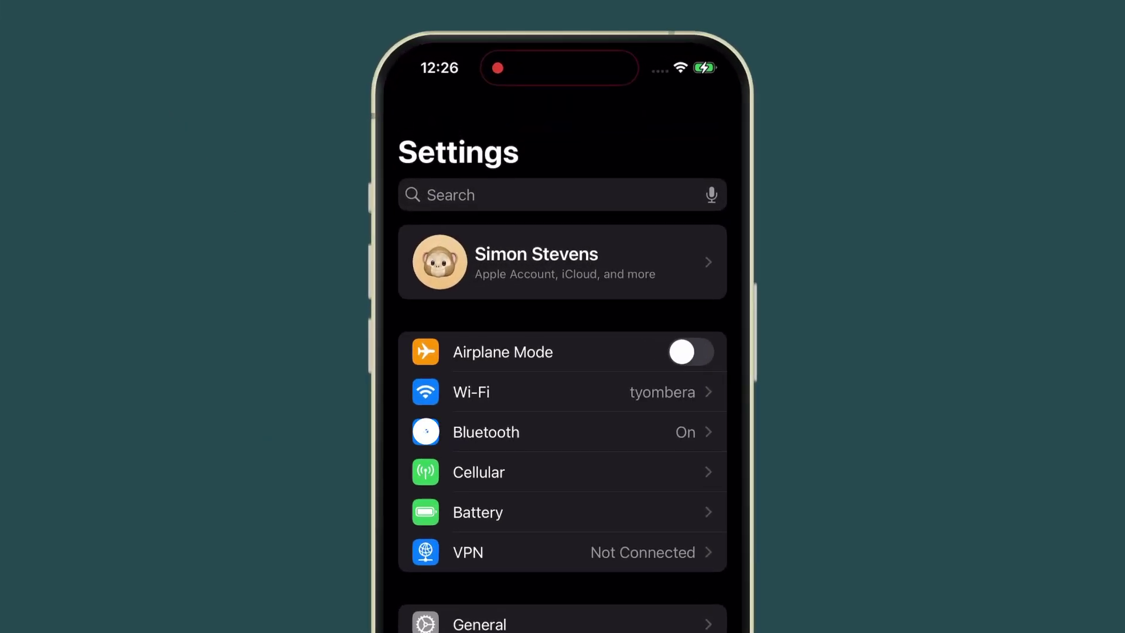
pyautogui.click(426, 432)
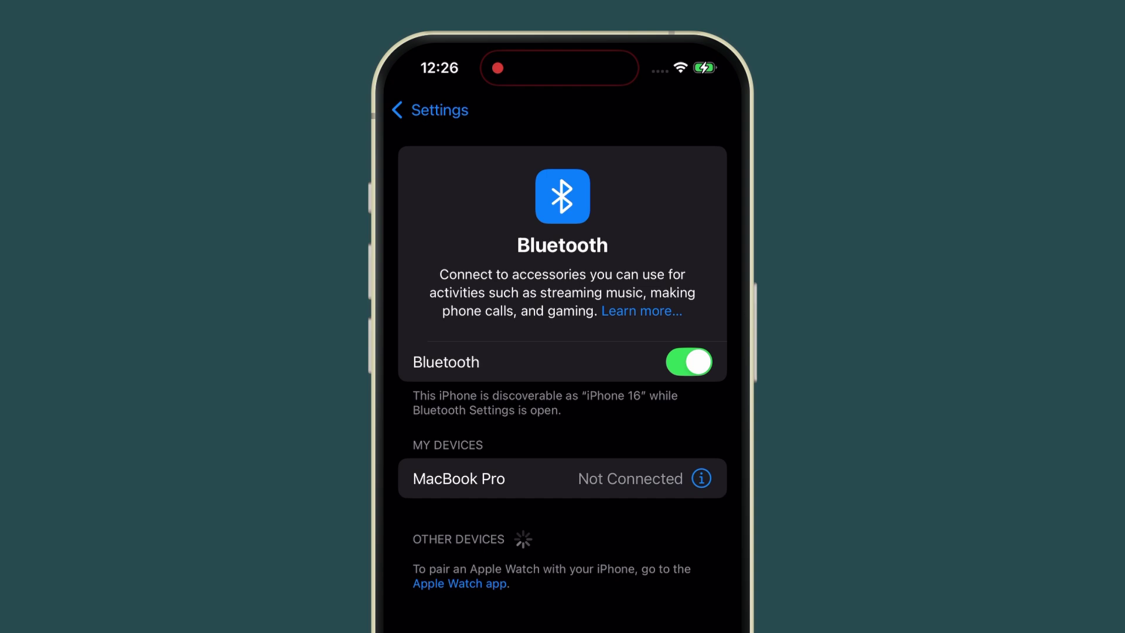
pyautogui.click(701, 478)
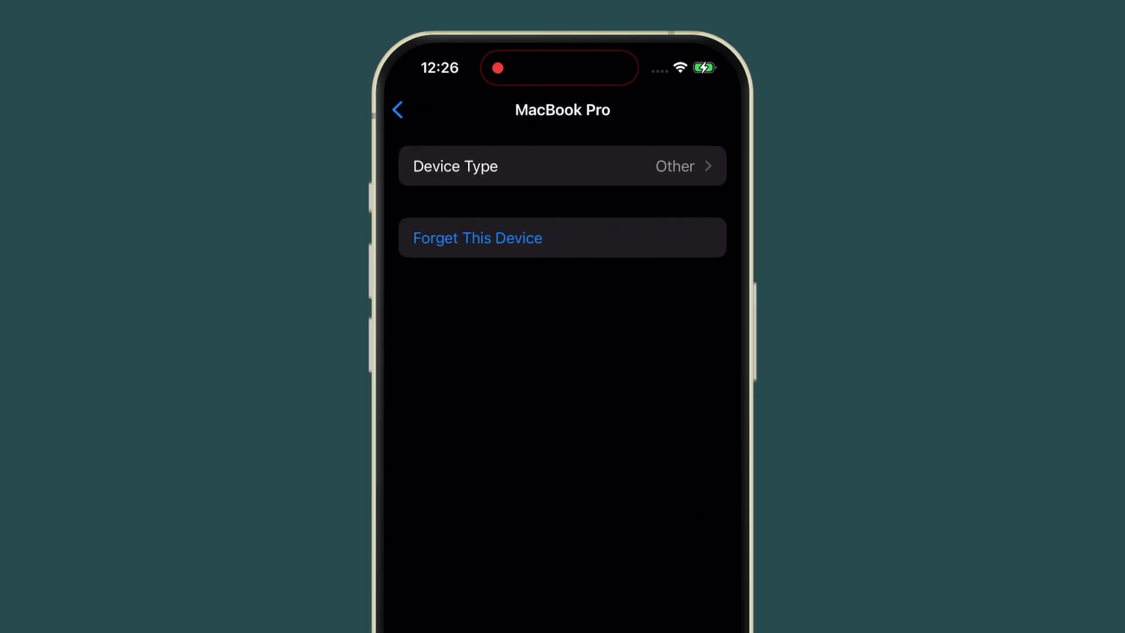
pyautogui.click(477, 237)
pyautogui.click(562, 512)
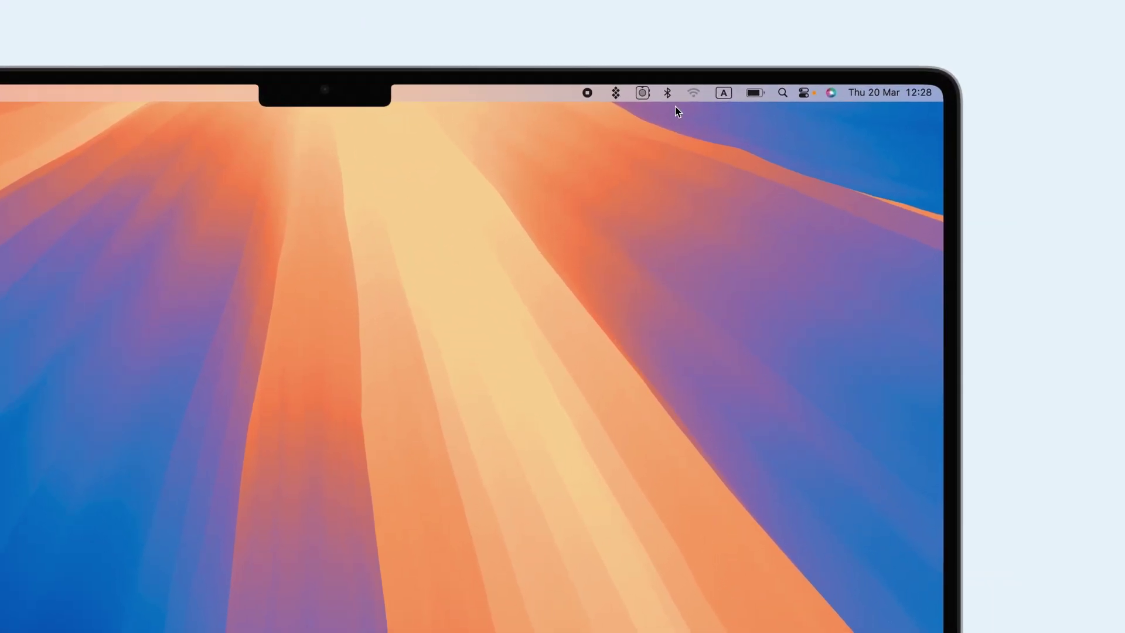
# Forget the AirPods Pro in the Mac's Bluetooth settings, then close System Settings.
pyautogui.click(629, 97)
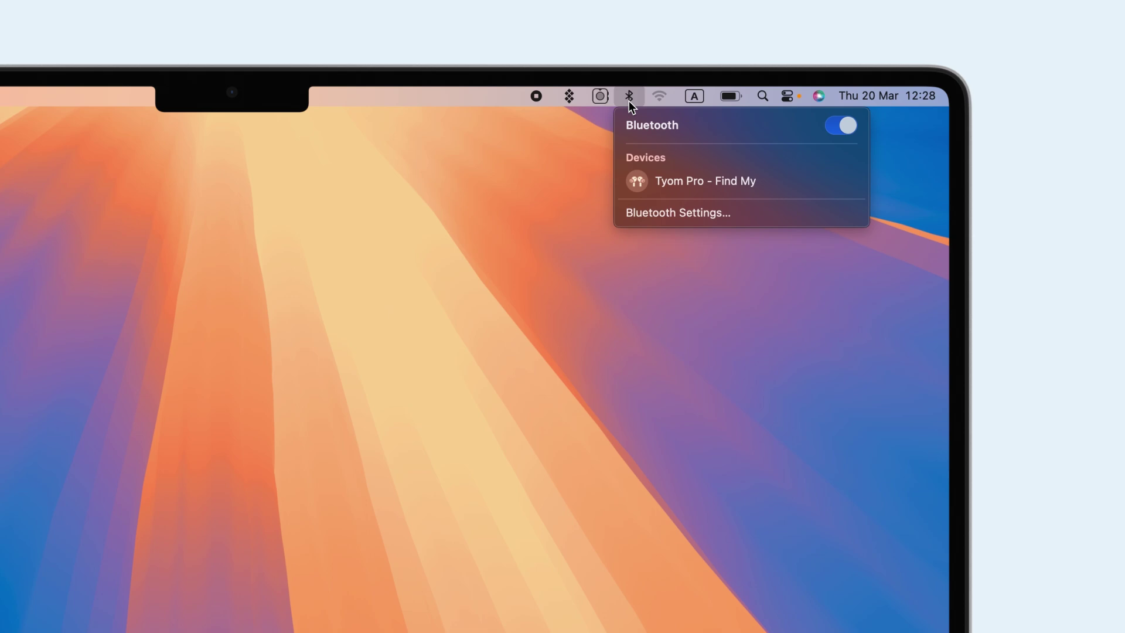
pyautogui.click(656, 213)
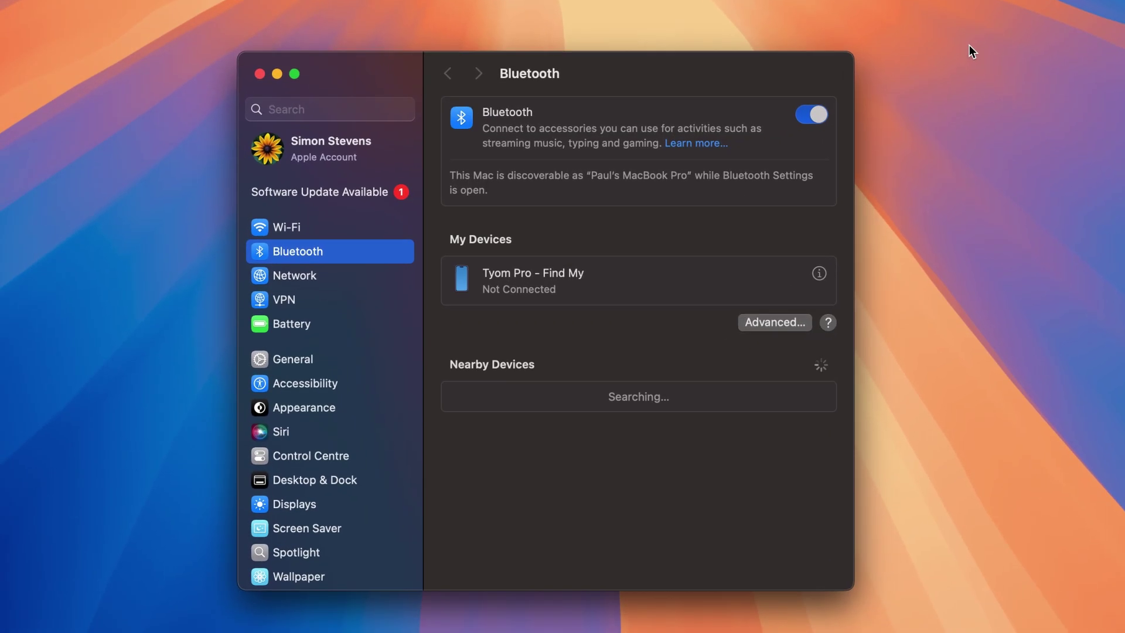
pyautogui.click(819, 273)
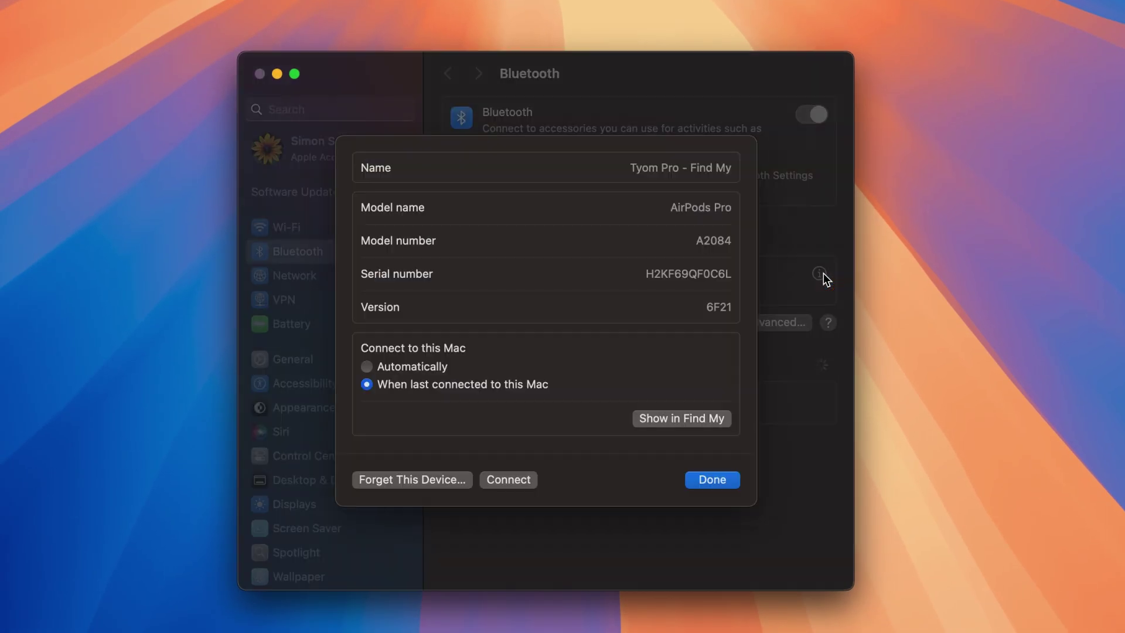
pyautogui.click(456, 480)
pyautogui.click(597, 397)
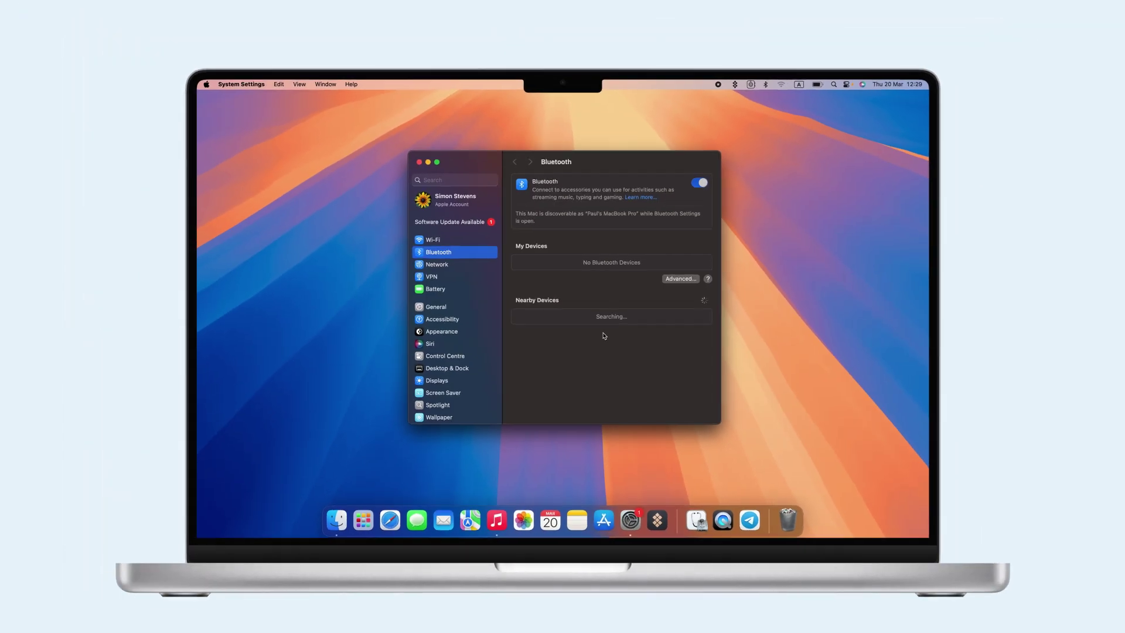
pyautogui.click(419, 162)
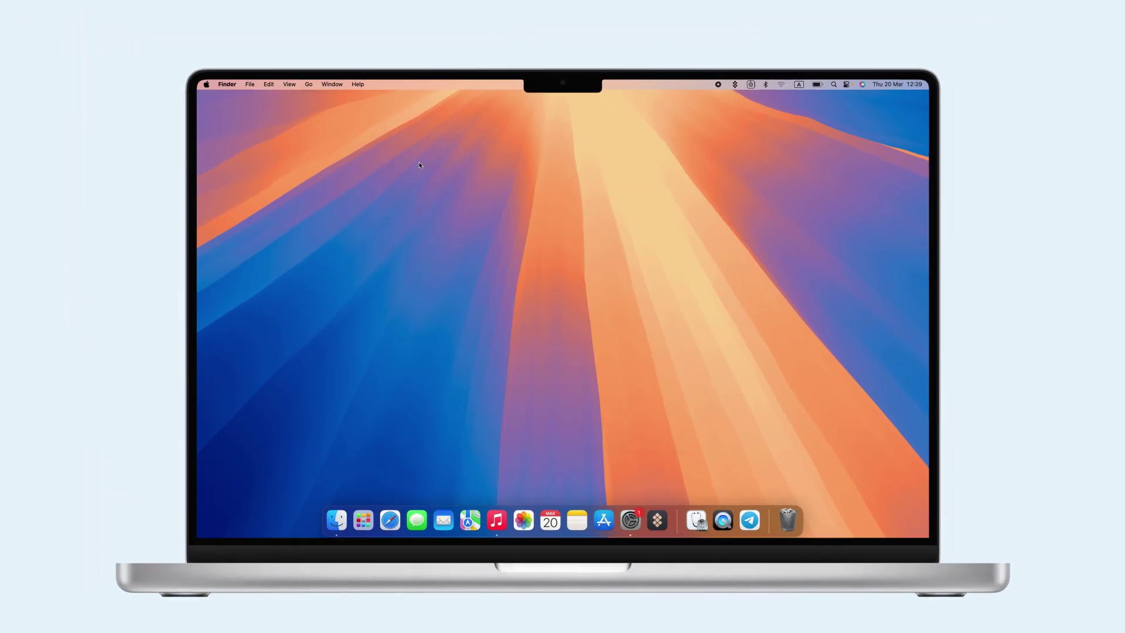
pyautogui.press('F4')
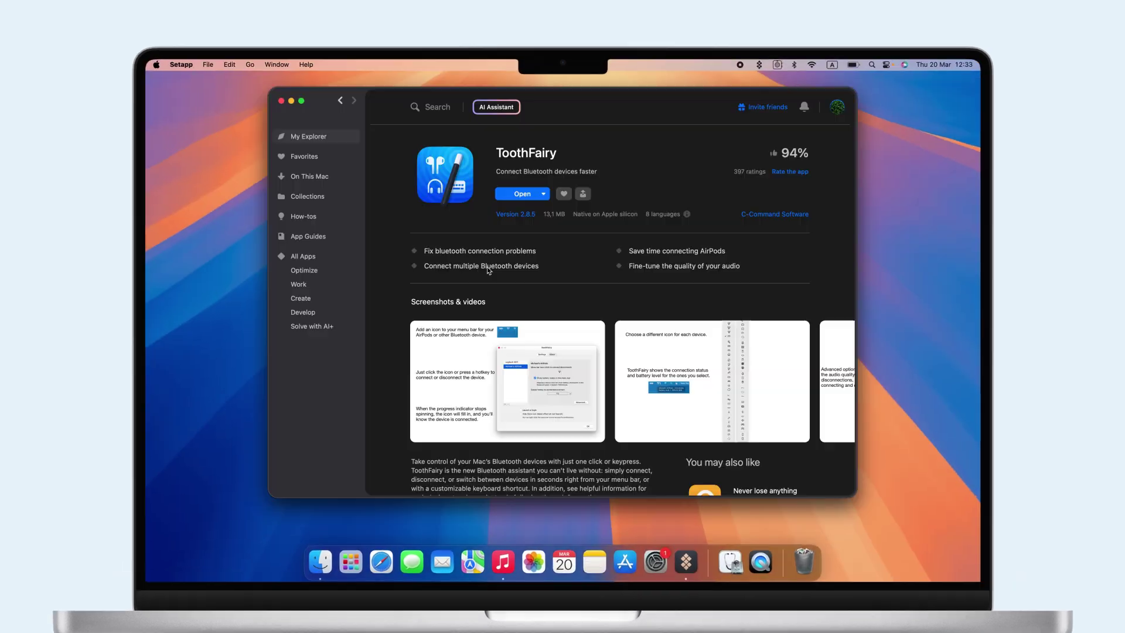
pyautogui.click(498, 384)
pyautogui.hscroll(5, 521, 394)
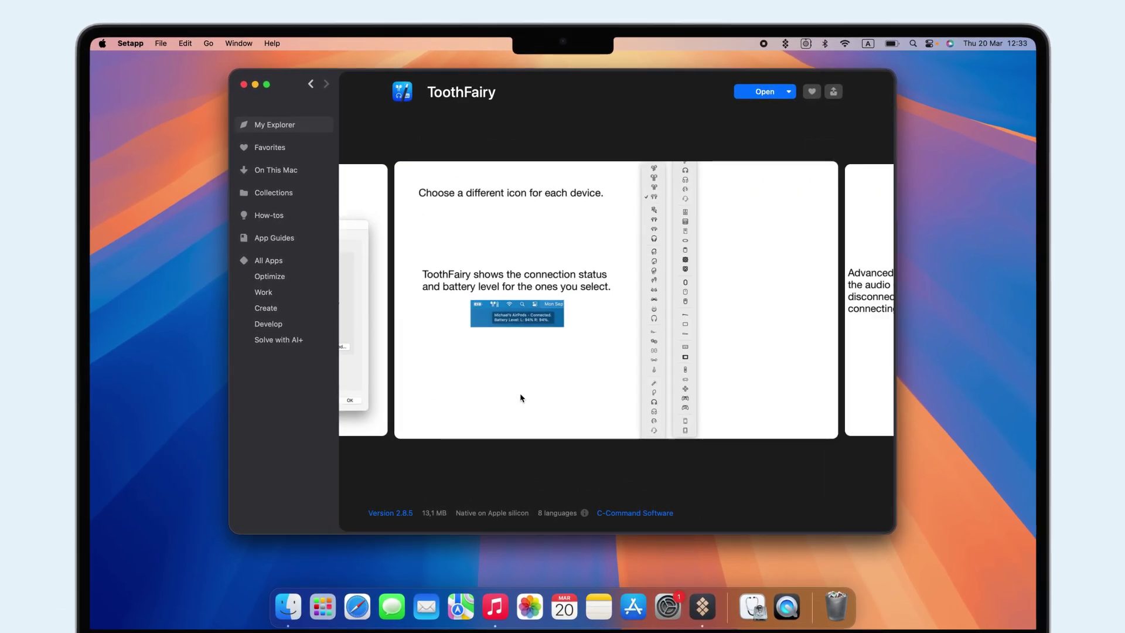
pyautogui.hscroll(3, 521, 397)
pyautogui.press('Escape')
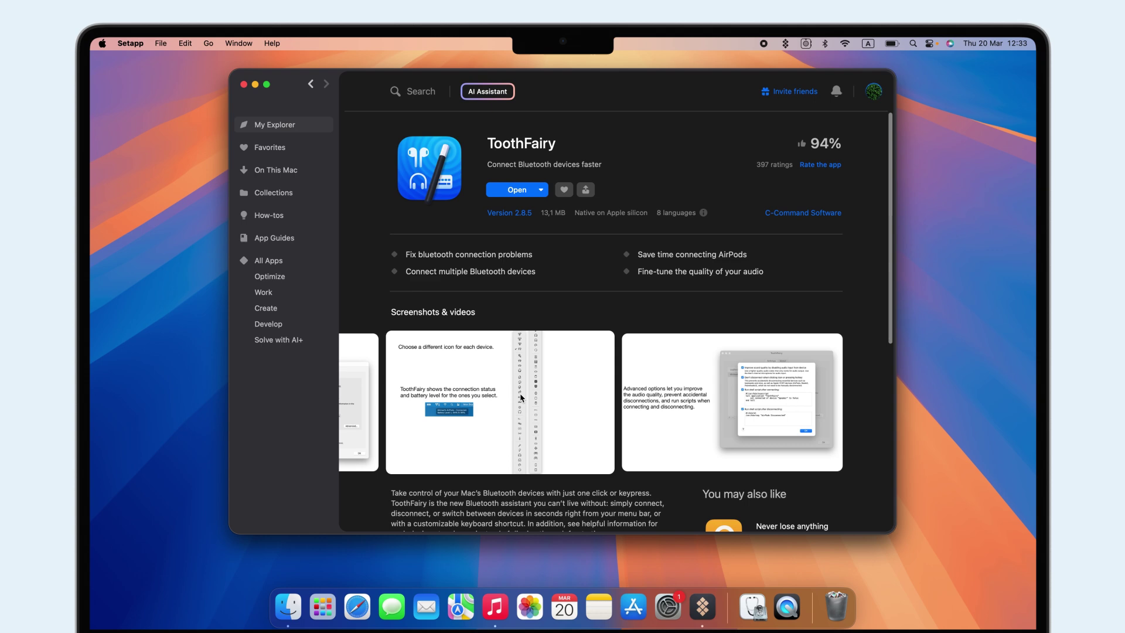
# Close Setapp and disable Messages in iCloud on all devices from Messages' iMessage settings.
pyautogui.click(225, 186)
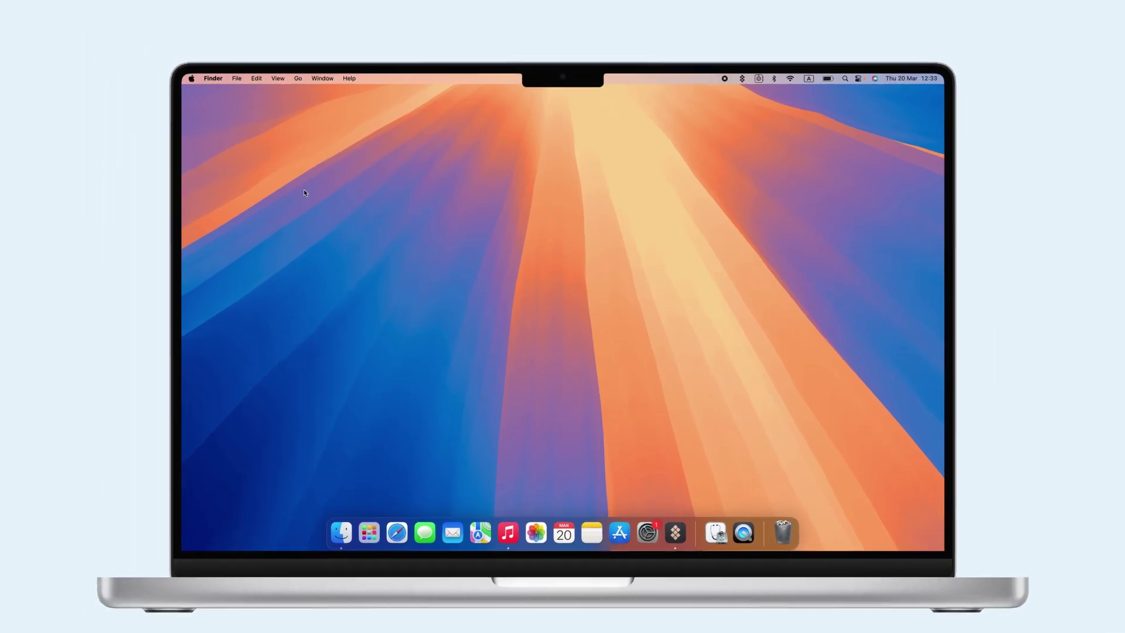
pyautogui.click(425, 532)
pyautogui.click(218, 78)
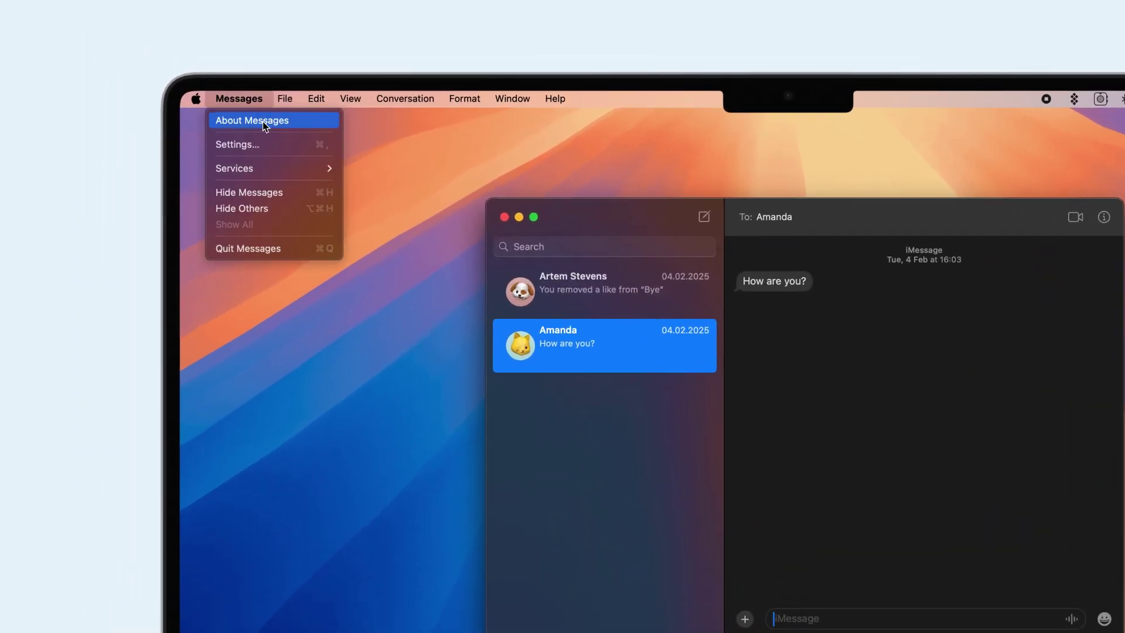
pyautogui.click(264, 144)
pyautogui.click(715, 230)
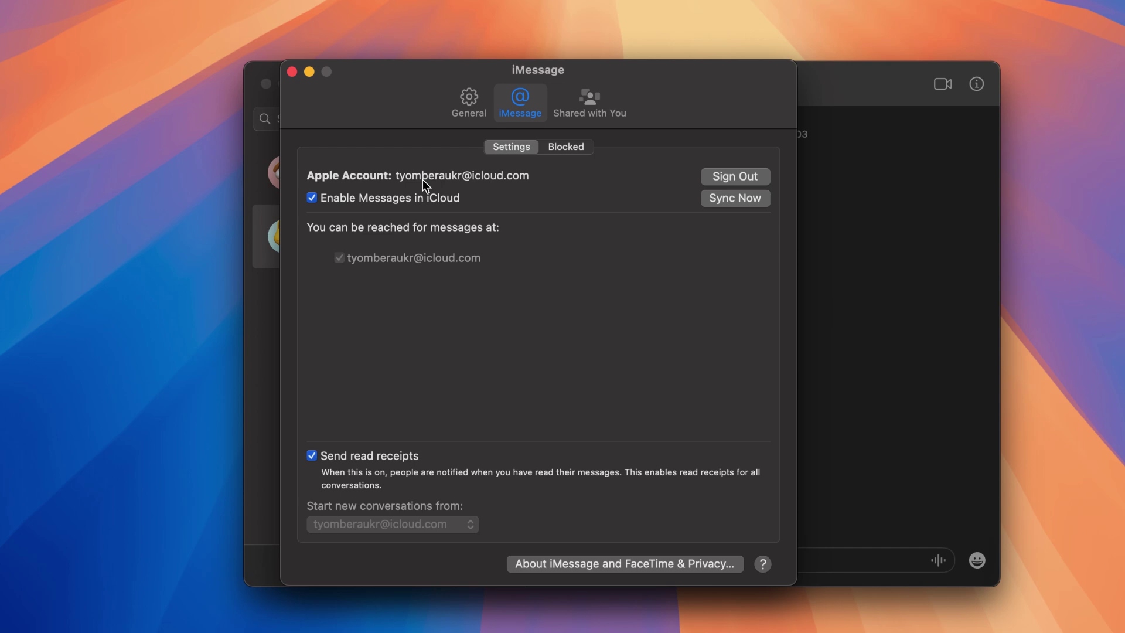
pyautogui.click(314, 199)
pyautogui.click(494, 428)
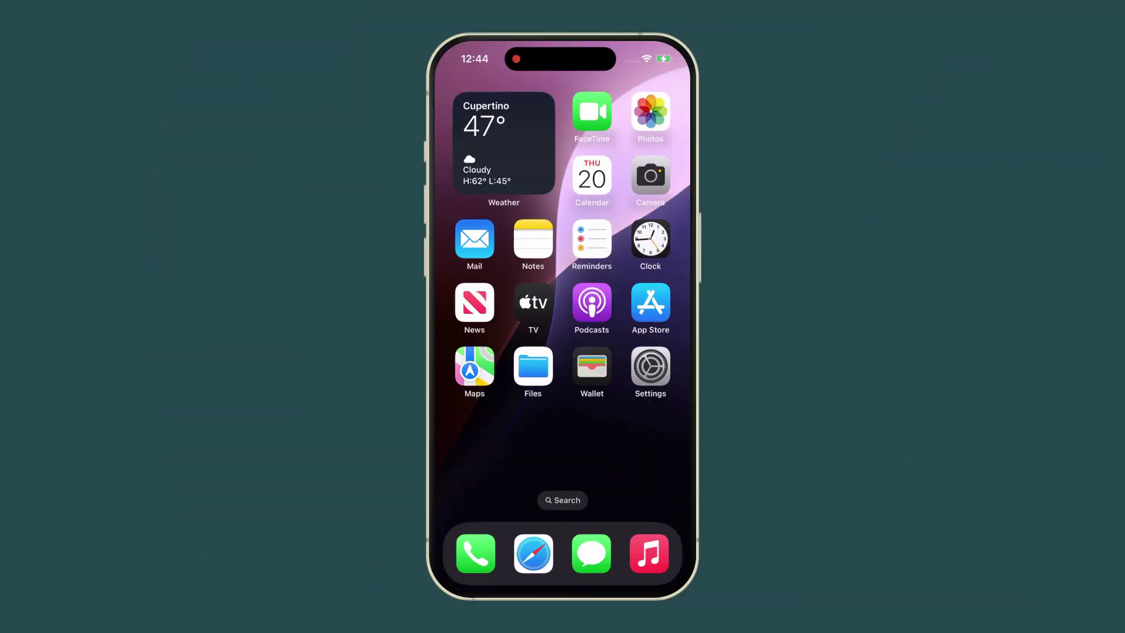
# Set the iPhone's AirDrop to Receiving Off.
pyautogui.click(650, 366)
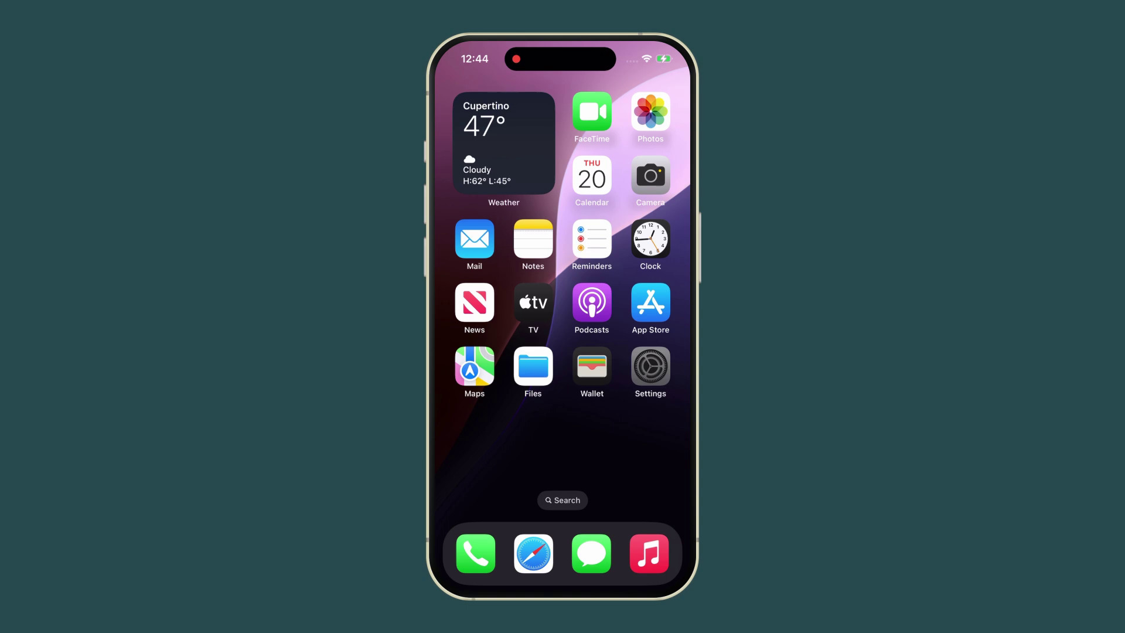
pyautogui.click(504, 456)
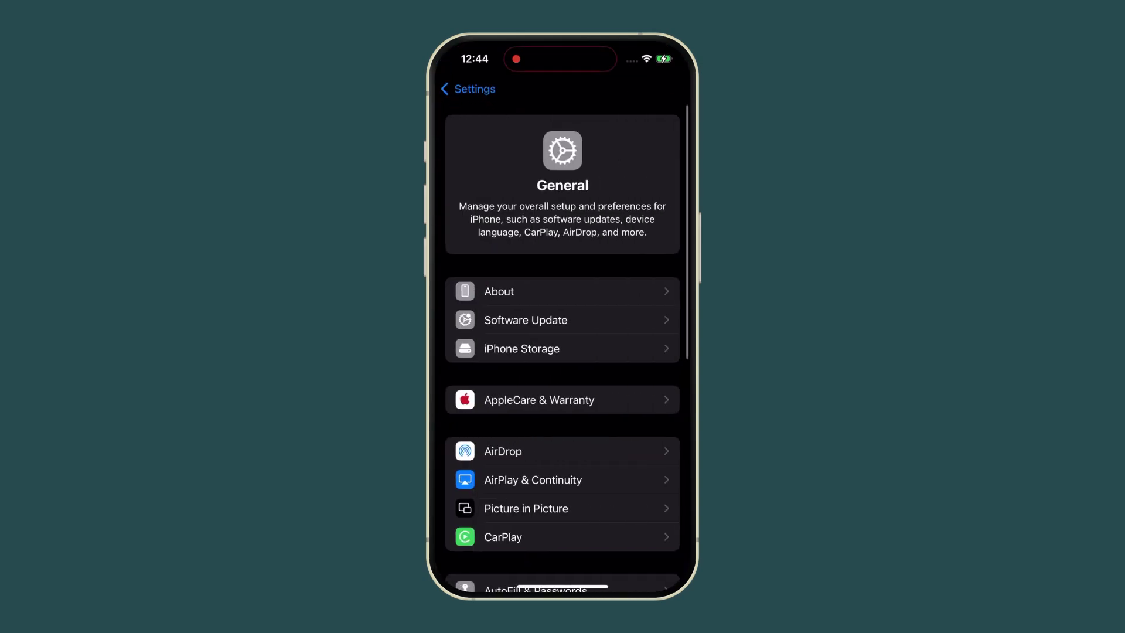
pyautogui.click(503, 449)
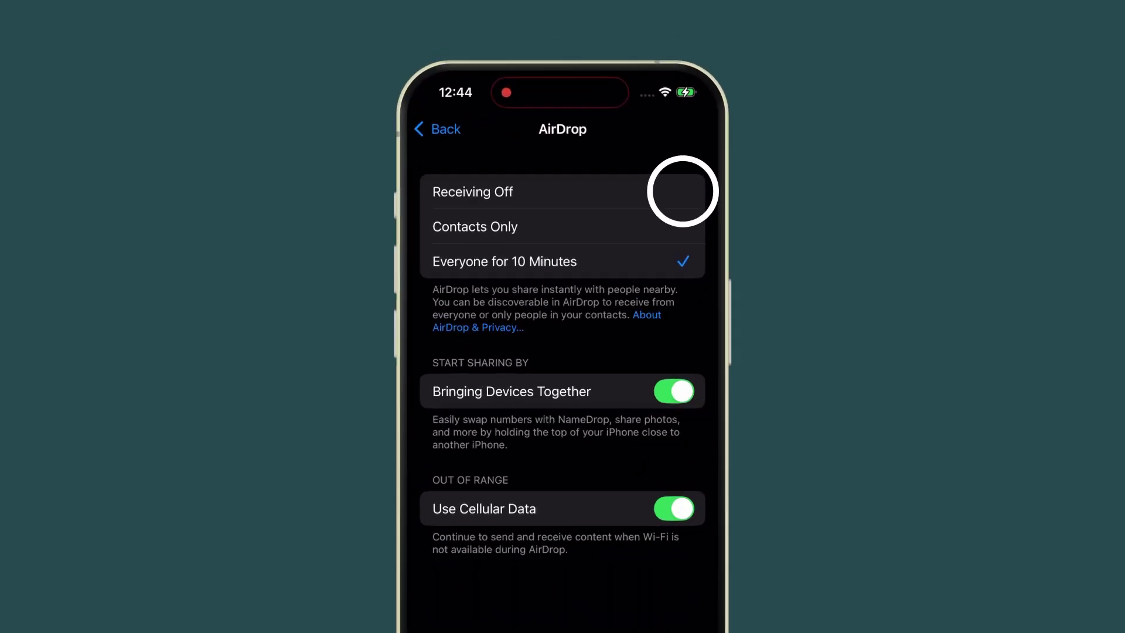
pyautogui.click(682, 191)
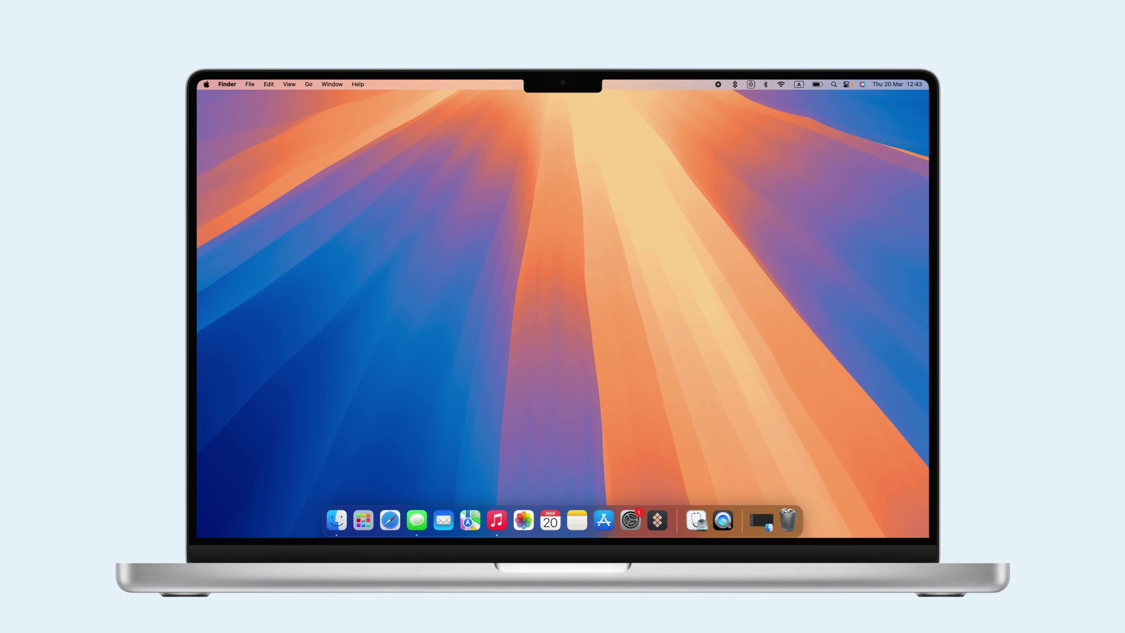
# In Finder's AirDrop pane, bring up the 'Allow me to be discovered by' options.
pyautogui.click(348, 521)
pyautogui.click(391, 232)
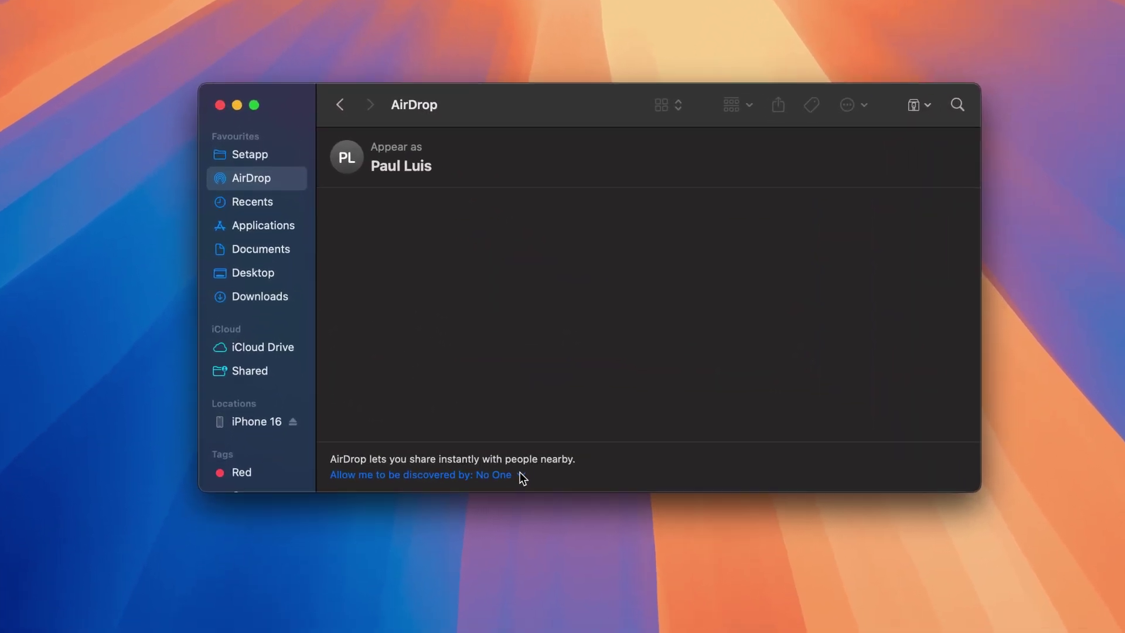
pyautogui.click(520, 474)
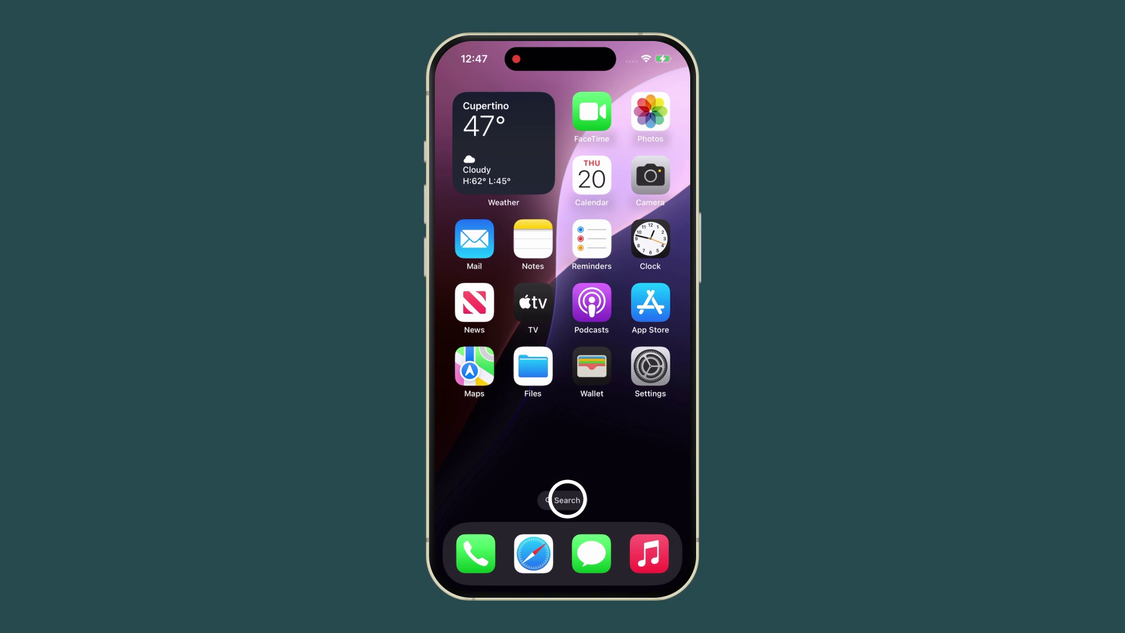
# Switch Handoff off in the iPhone's AirPlay & Continuity, then show the Mac's AirDrop & Handoff settings.
pyautogui.click(650, 366)
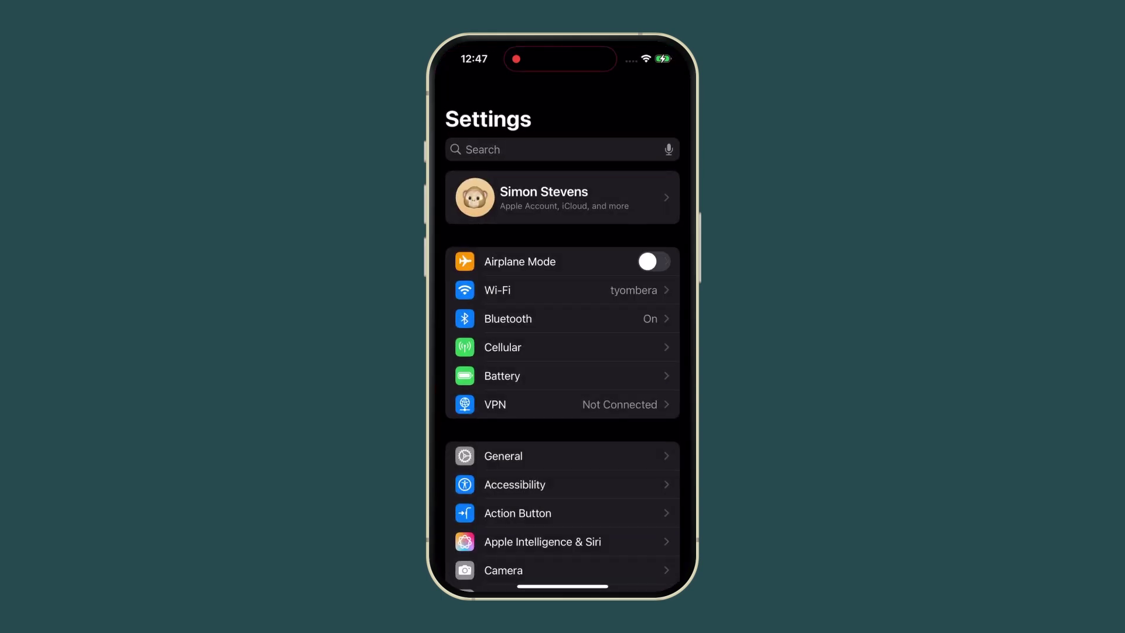
pyautogui.click(504, 456)
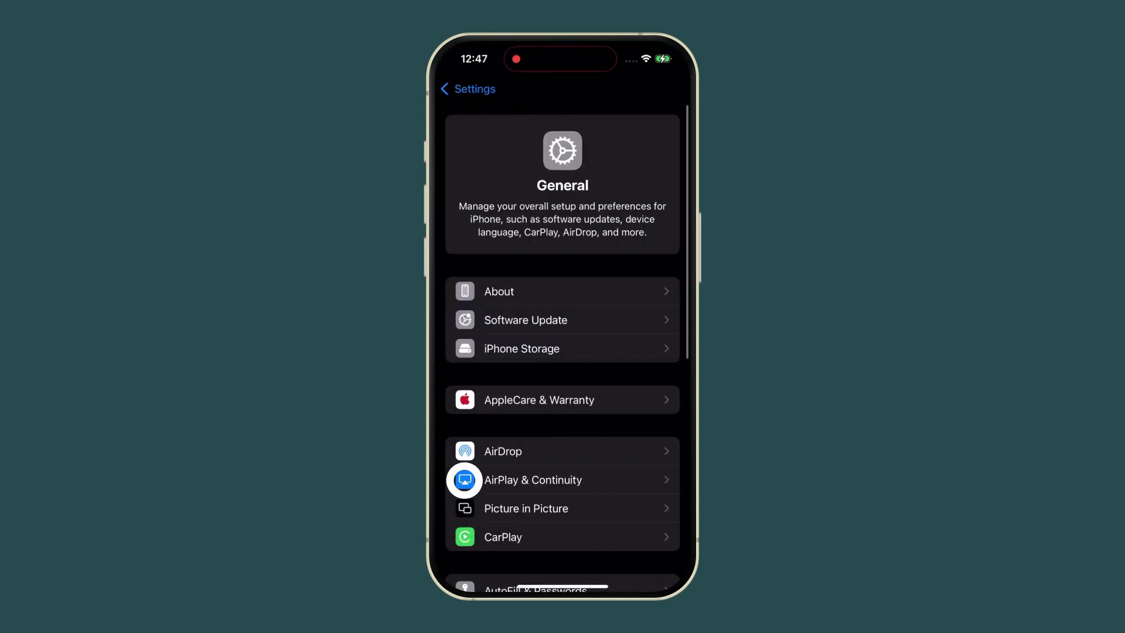
pyautogui.click(465, 480)
pyautogui.click(656, 265)
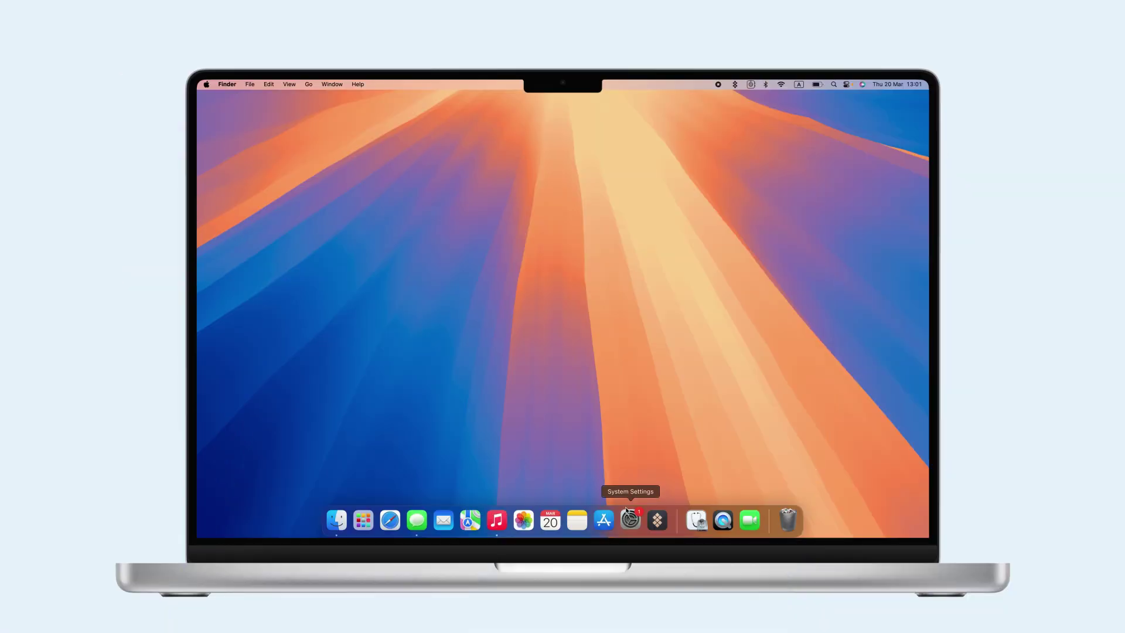
pyautogui.click(628, 517)
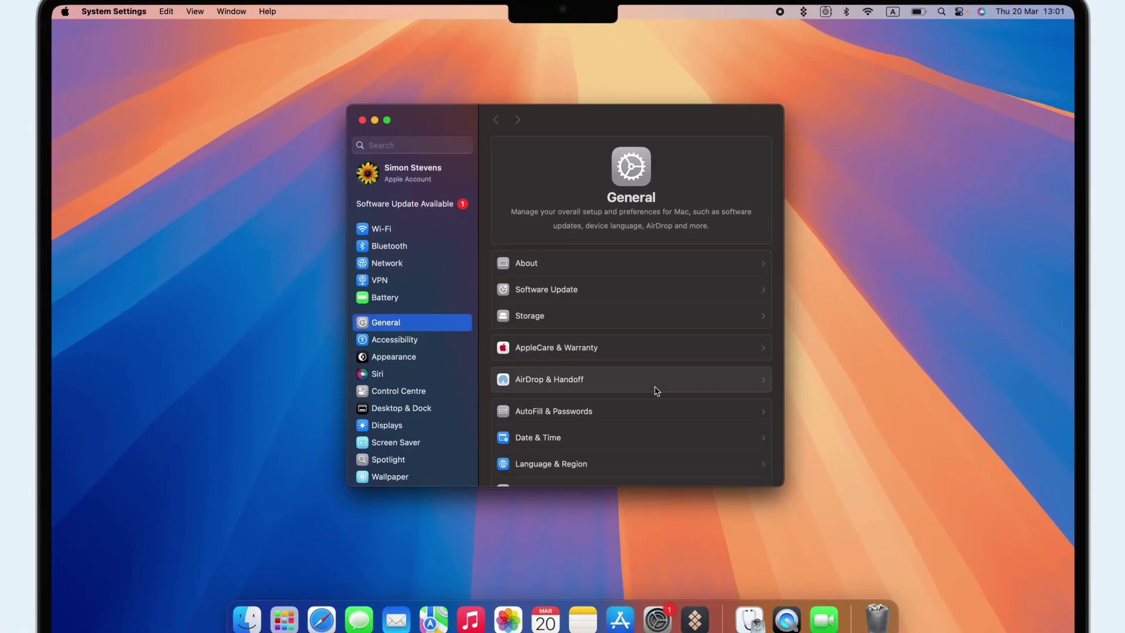
pyautogui.click(630, 347)
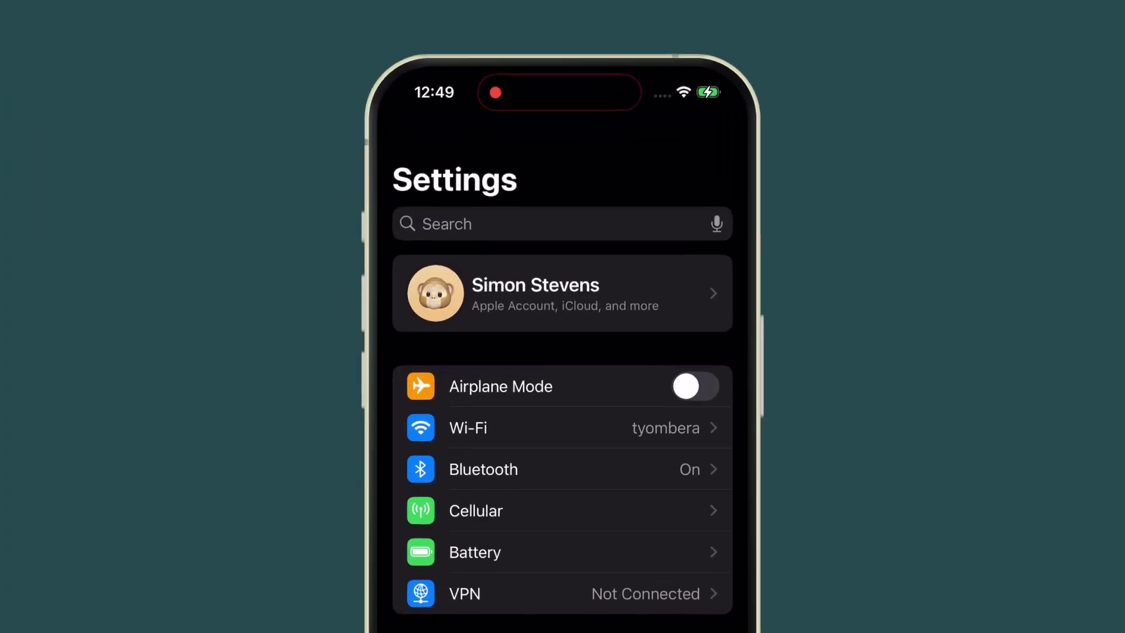
# On the iPhone, list all apps that save to iCloud.
pyautogui.click(719, 301)
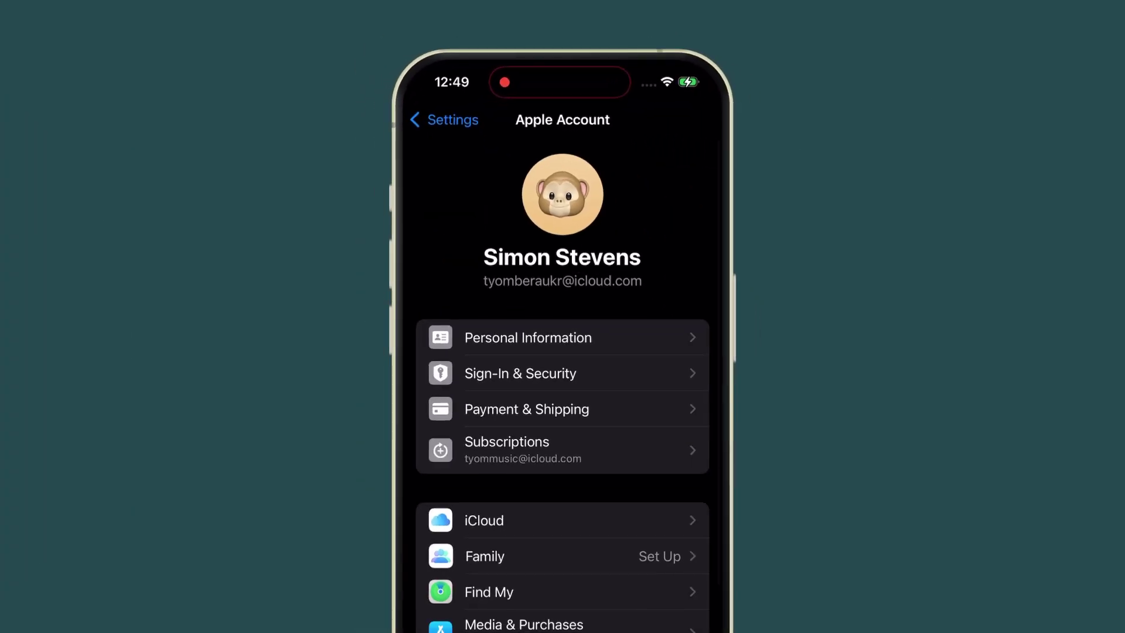
pyautogui.click(422, 517)
pyautogui.click(683, 388)
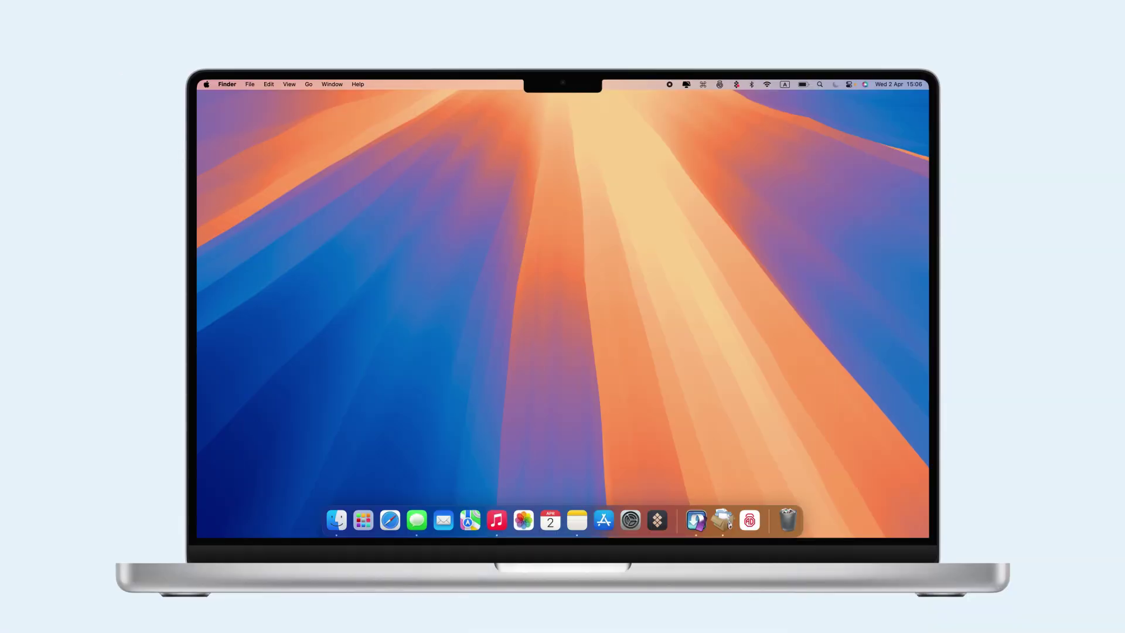
# Turn off iCloud Drive's 'Sync this Mac' in System Settings and close the window.
pyautogui.click(630, 519)
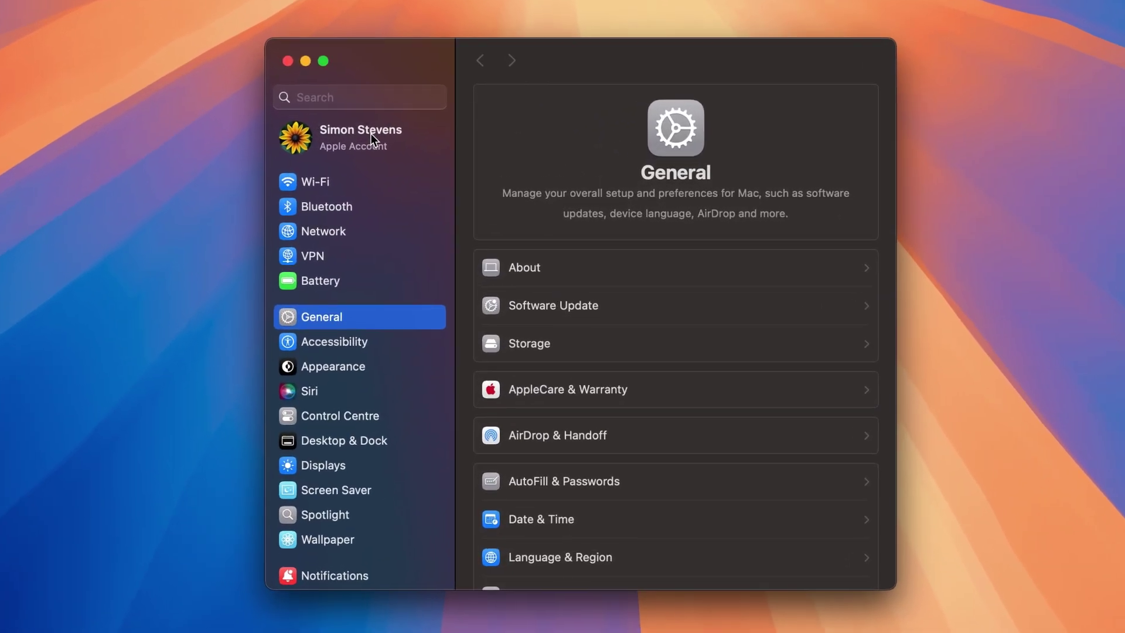
pyautogui.click(454, 172)
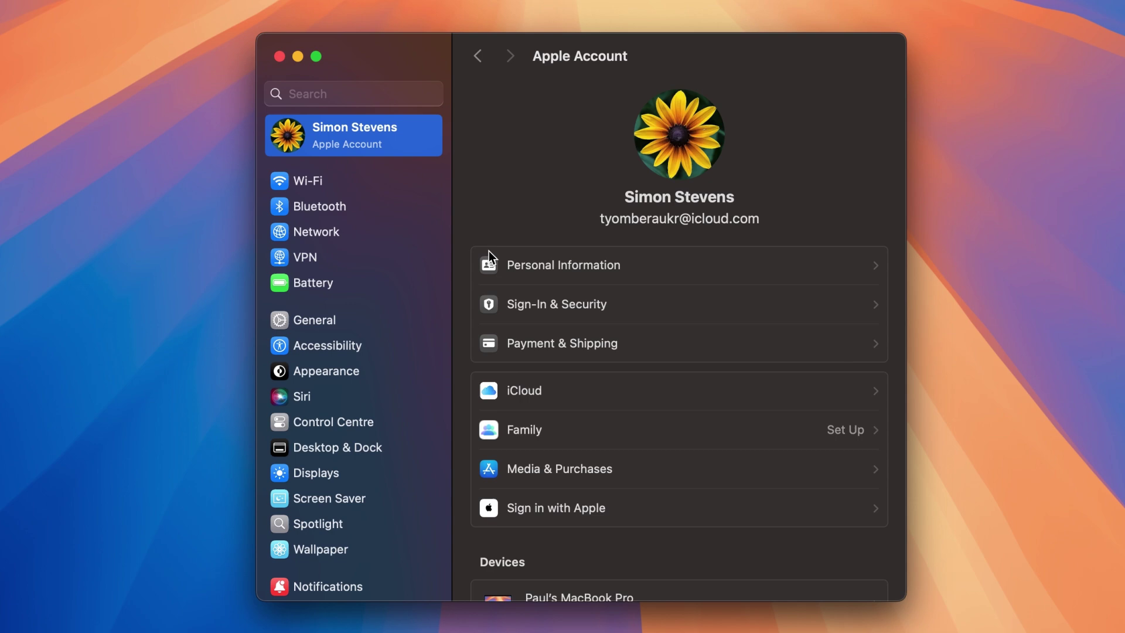
pyautogui.click(609, 385)
pyautogui.click(712, 317)
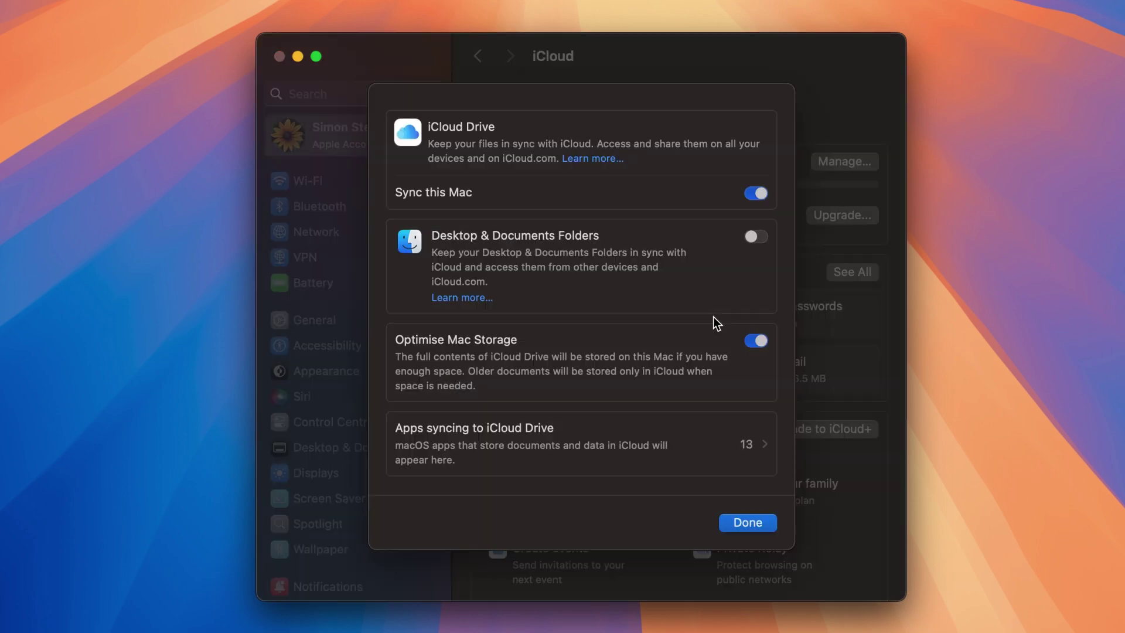
pyautogui.click(758, 193)
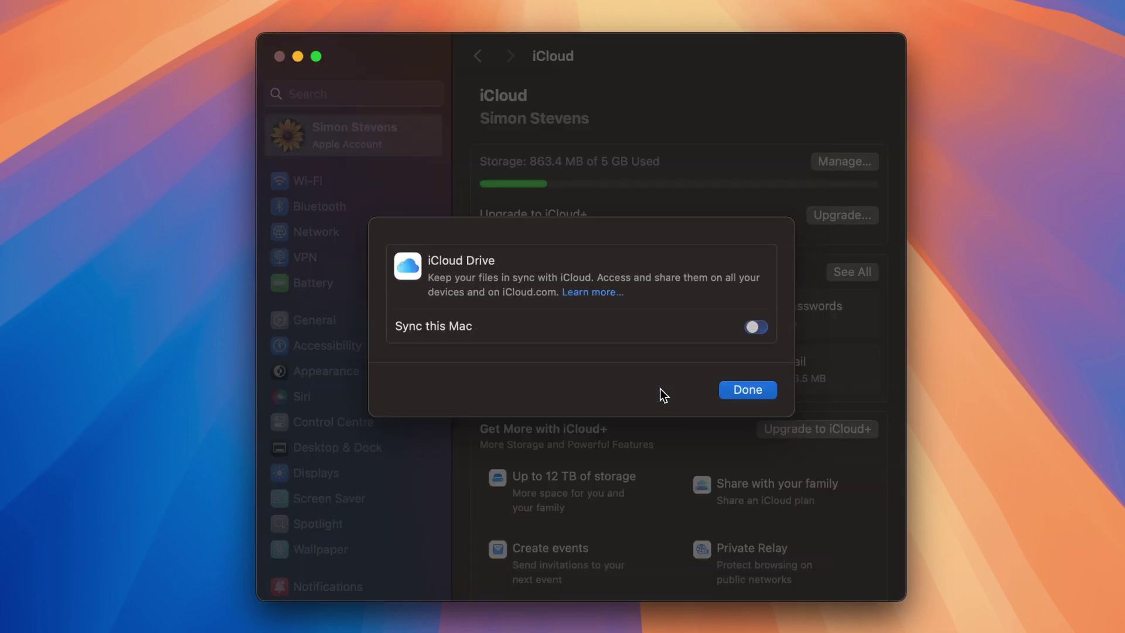
pyautogui.click(748, 392)
pyautogui.click(486, 55)
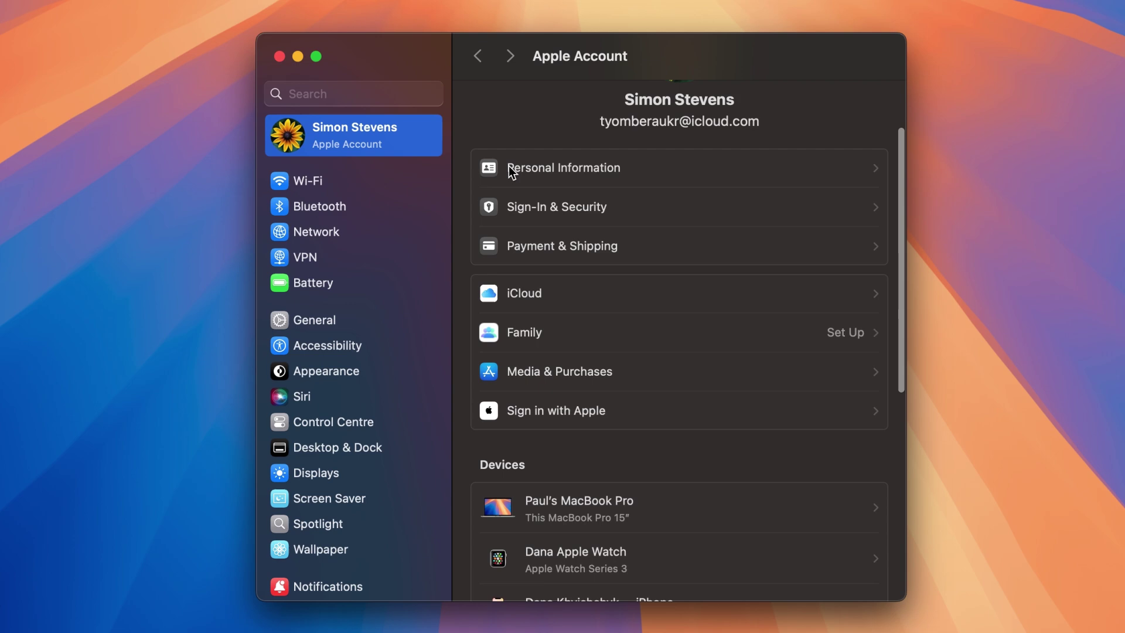
pyautogui.scroll(-10, 504, 351)
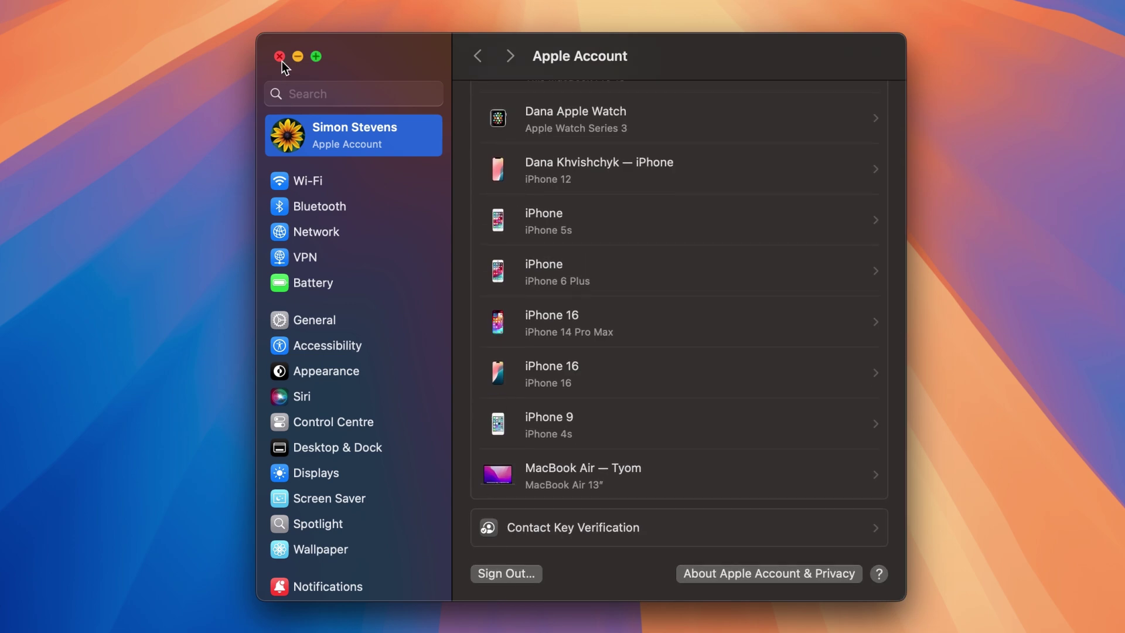
pyautogui.click(280, 57)
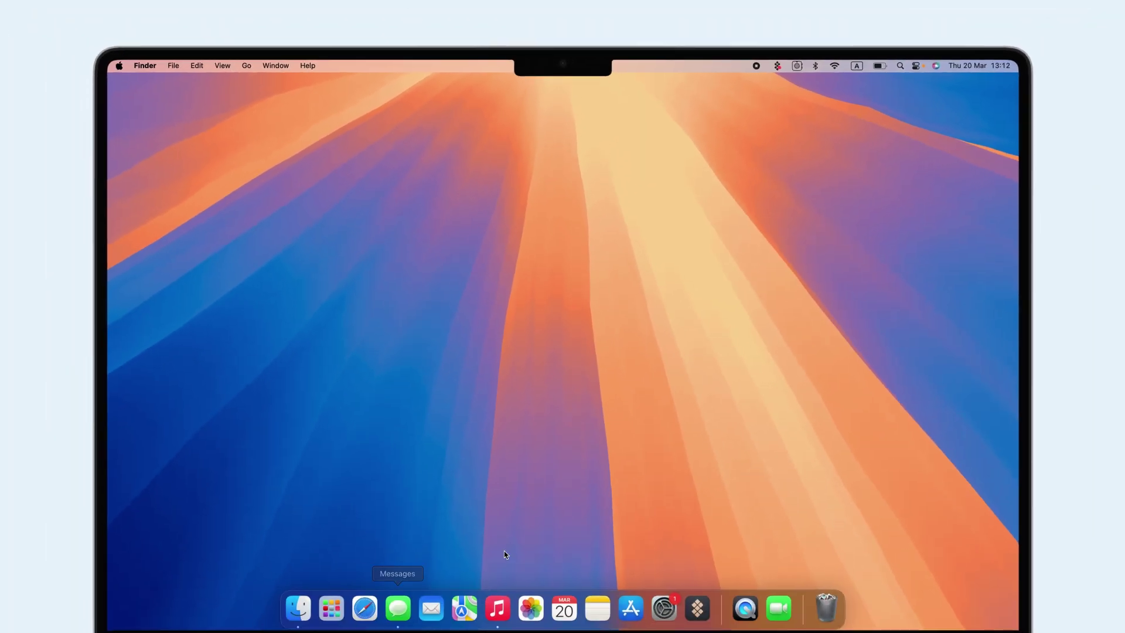
# Confirm 'Calls From iPhone' is unchecked in FaceTime settings, then close FaceTime.
pyautogui.click(769, 597)
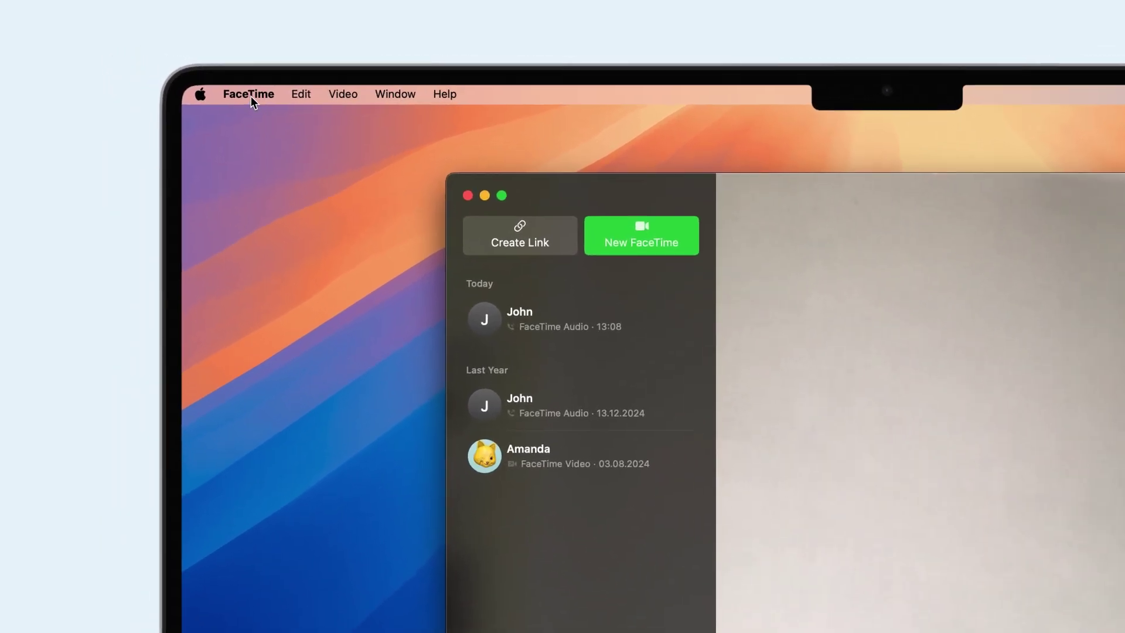
pyautogui.click(181, 74)
pyautogui.click(198, 118)
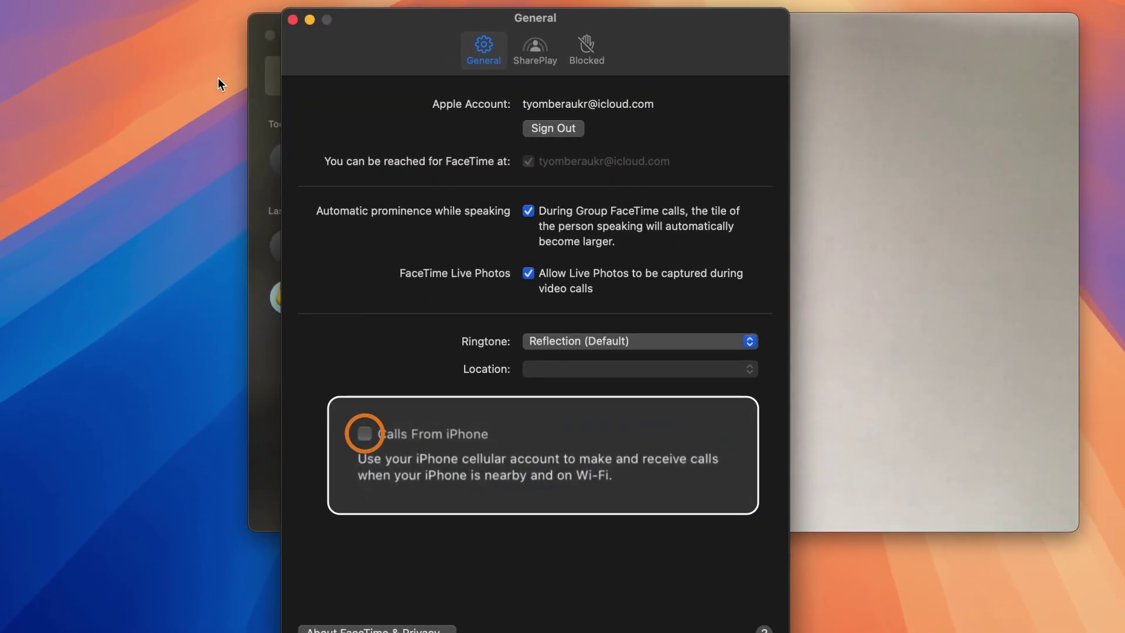
pyautogui.click(292, 20)
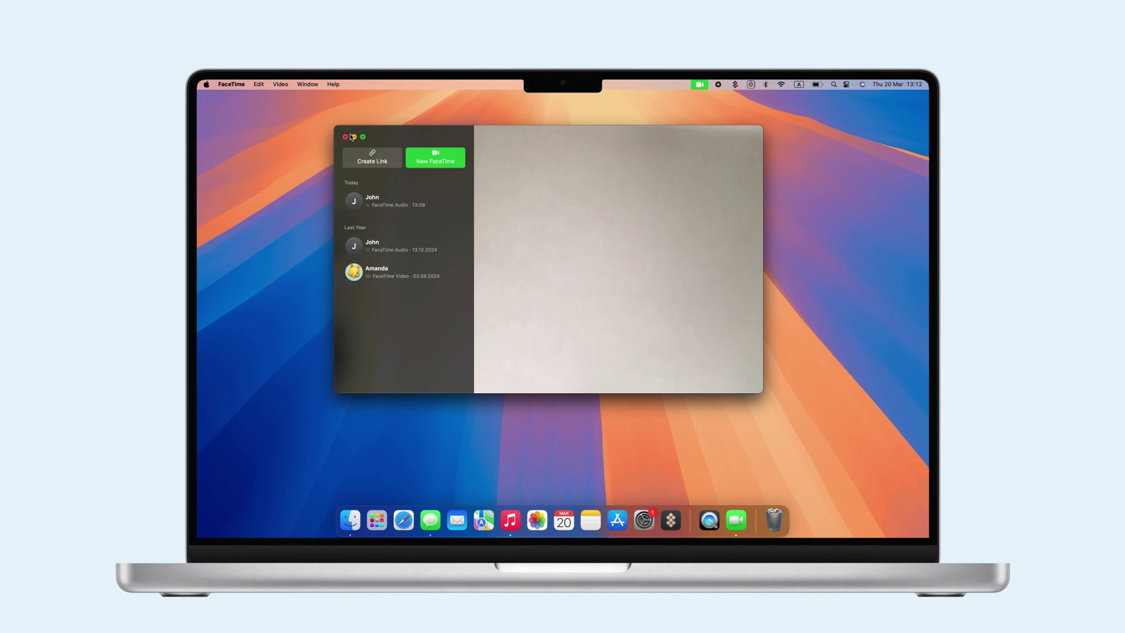
pyautogui.click(346, 137)
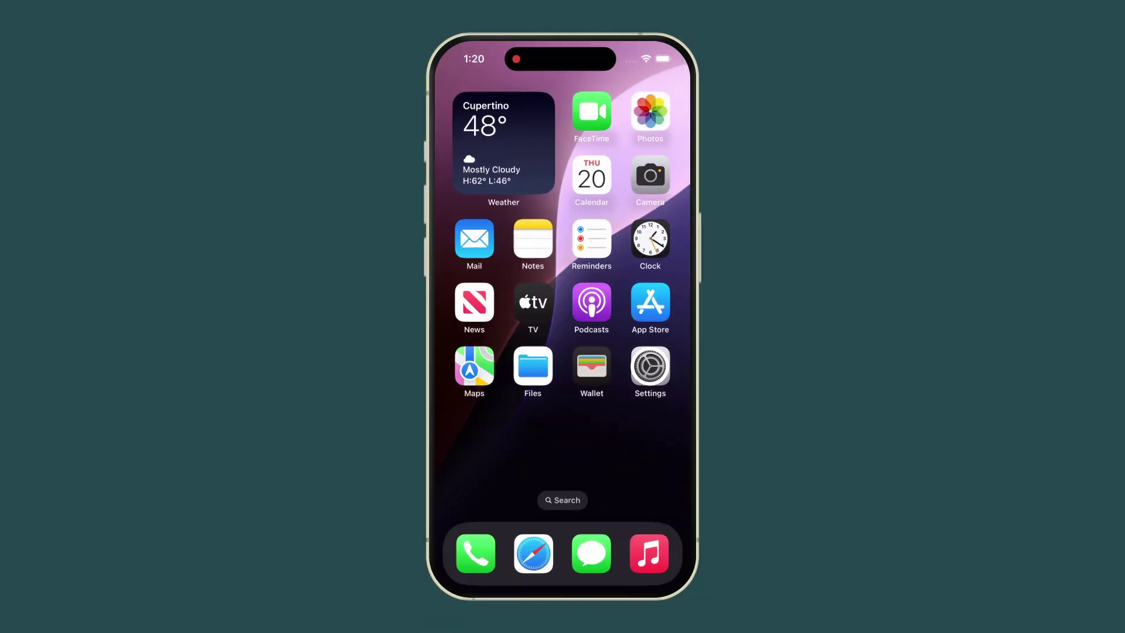
# Turn off iCloud Notes syncing on the iPhone and delete the synced notes.
pyautogui.click(665, 197)
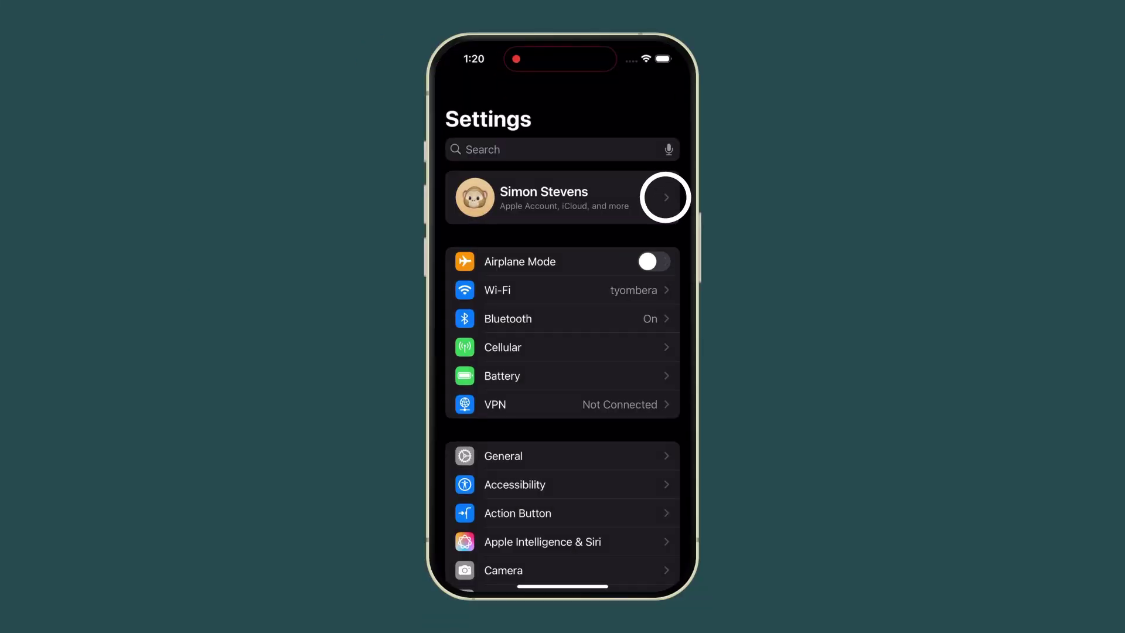
pyautogui.click(467, 407)
pyautogui.click(617, 390)
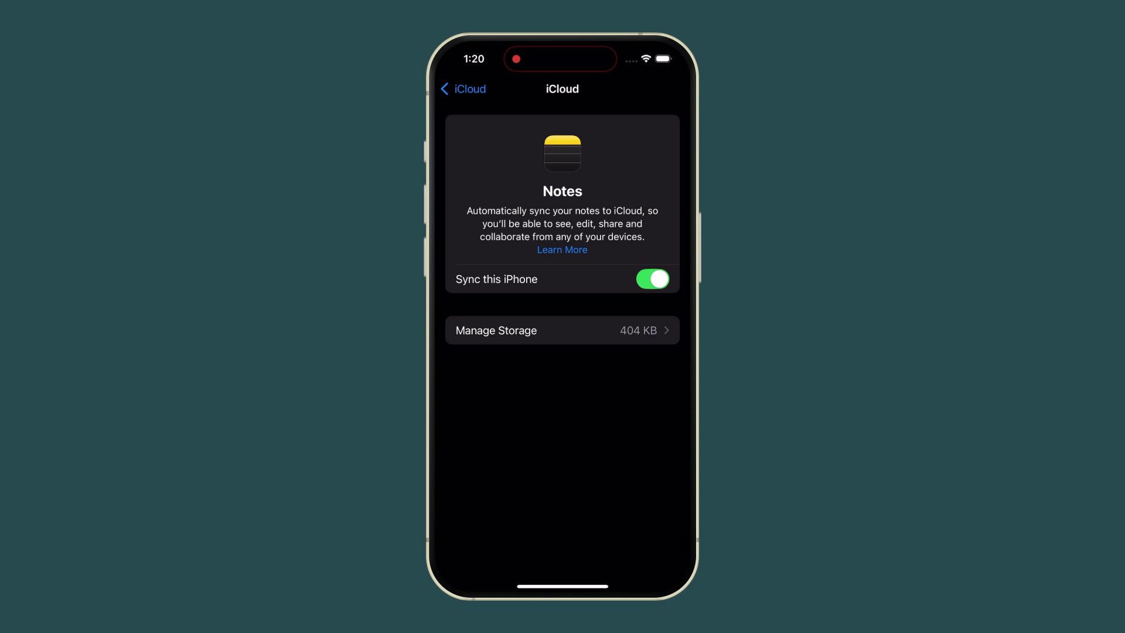
pyautogui.click(652, 279)
pyautogui.click(563, 510)
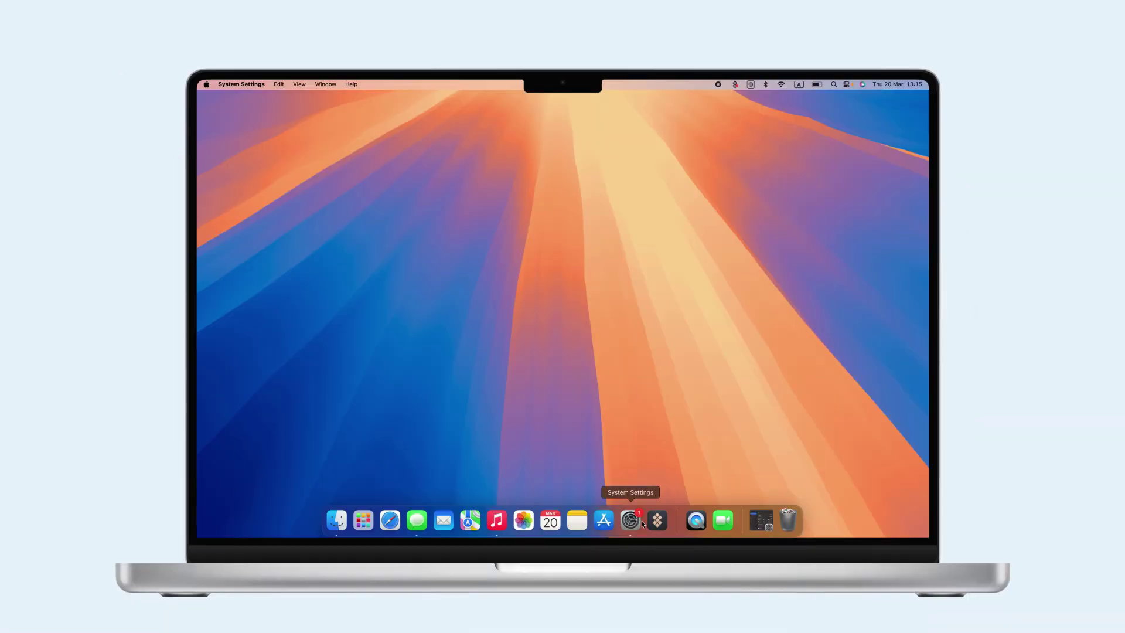
# Switch off 'Sync this Mac' for Notes in the Mac's iCloud settings.
pyautogui.click(637, 524)
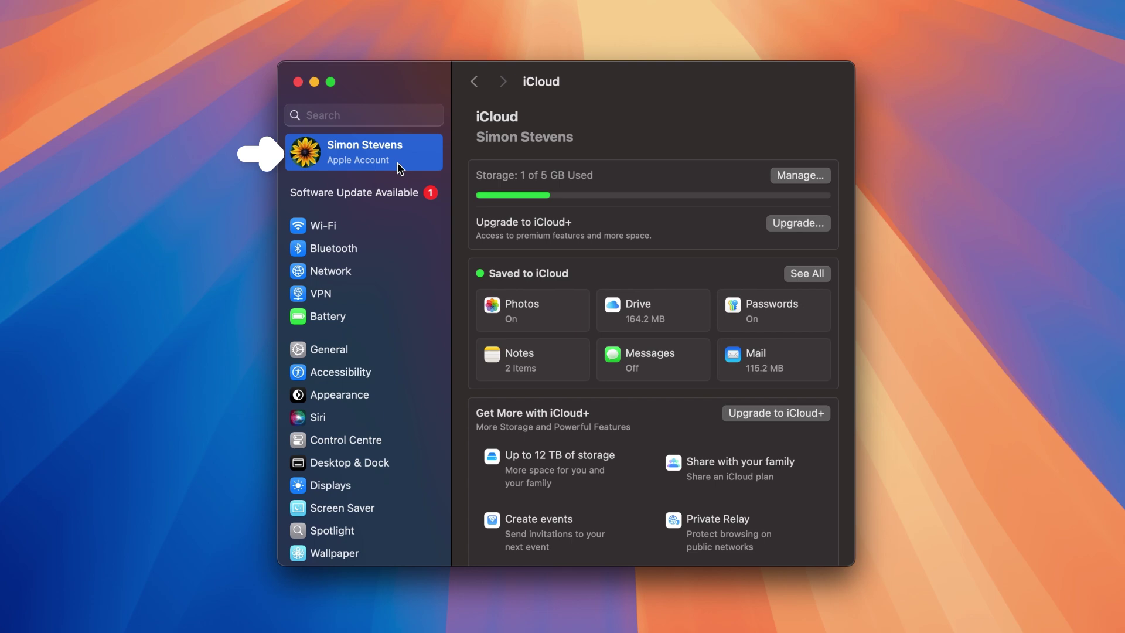
pyautogui.click(553, 371)
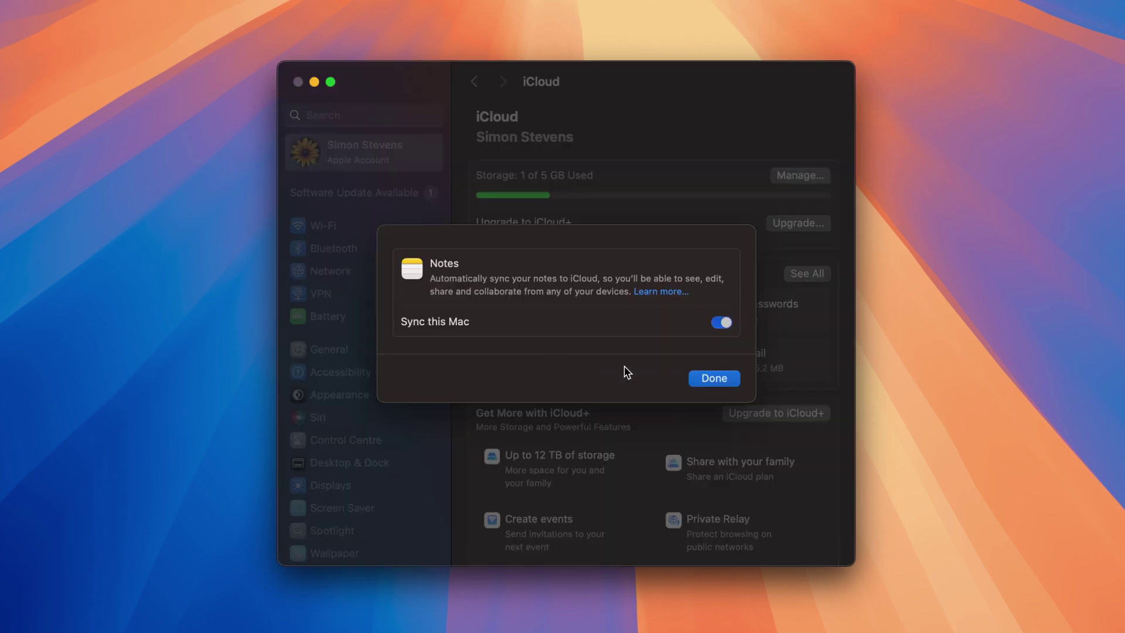
pyautogui.click(712, 378)
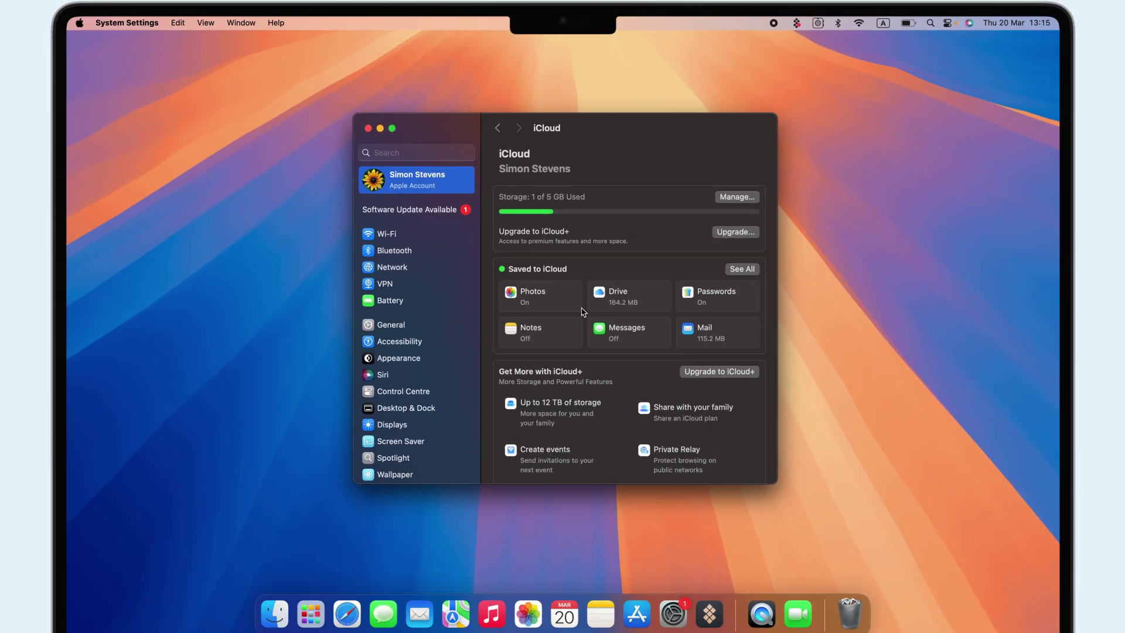